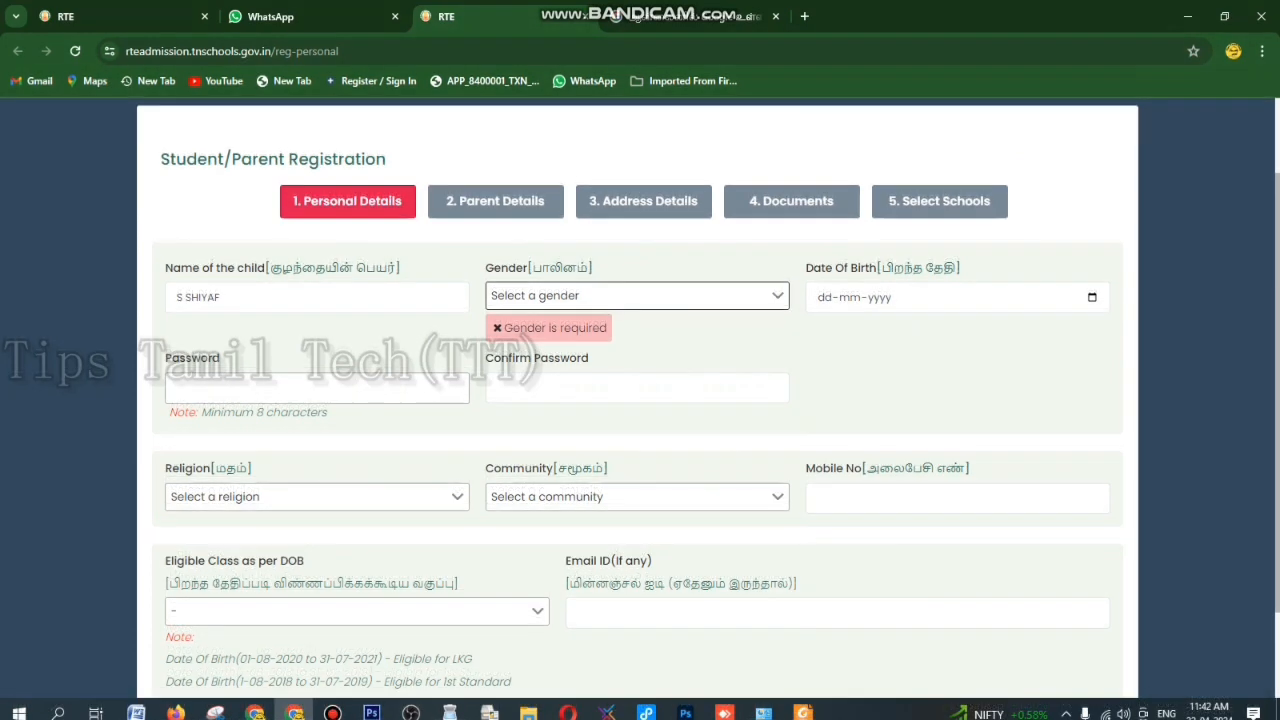
{"action": "left_click", "coordinate": [637, 296]}
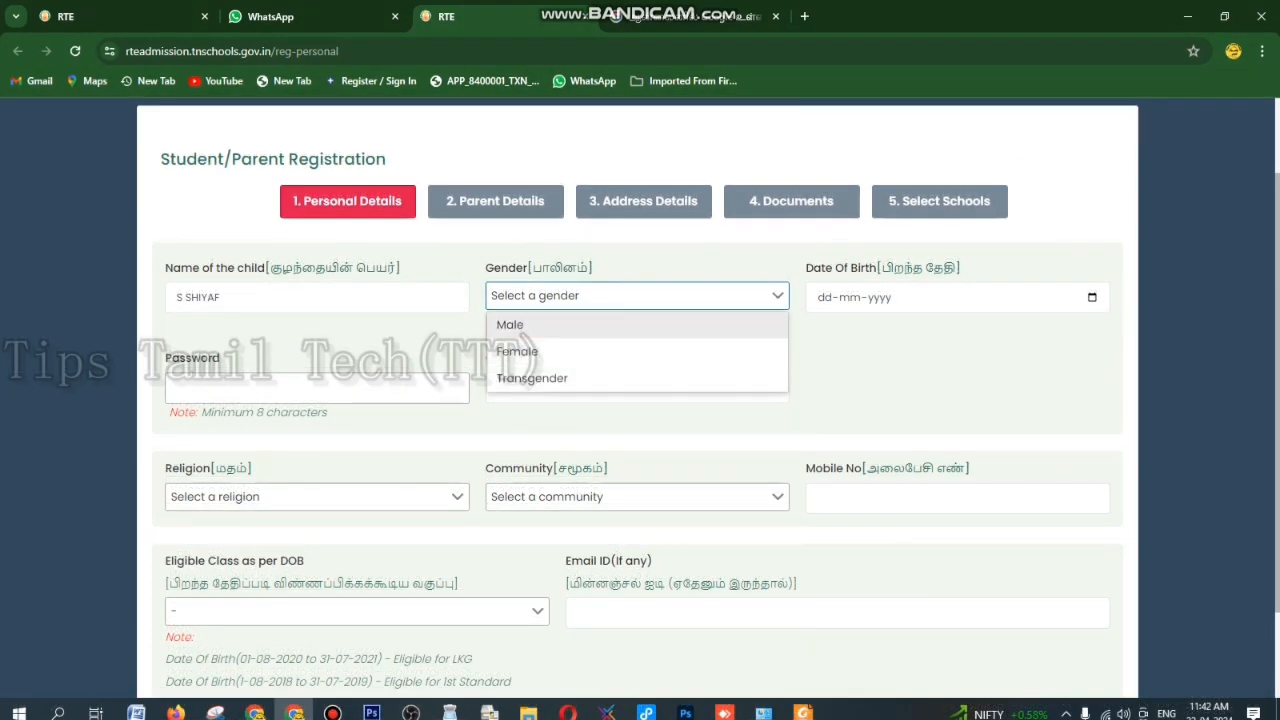
{"action": "left_click", "coordinate": [600, 325]}
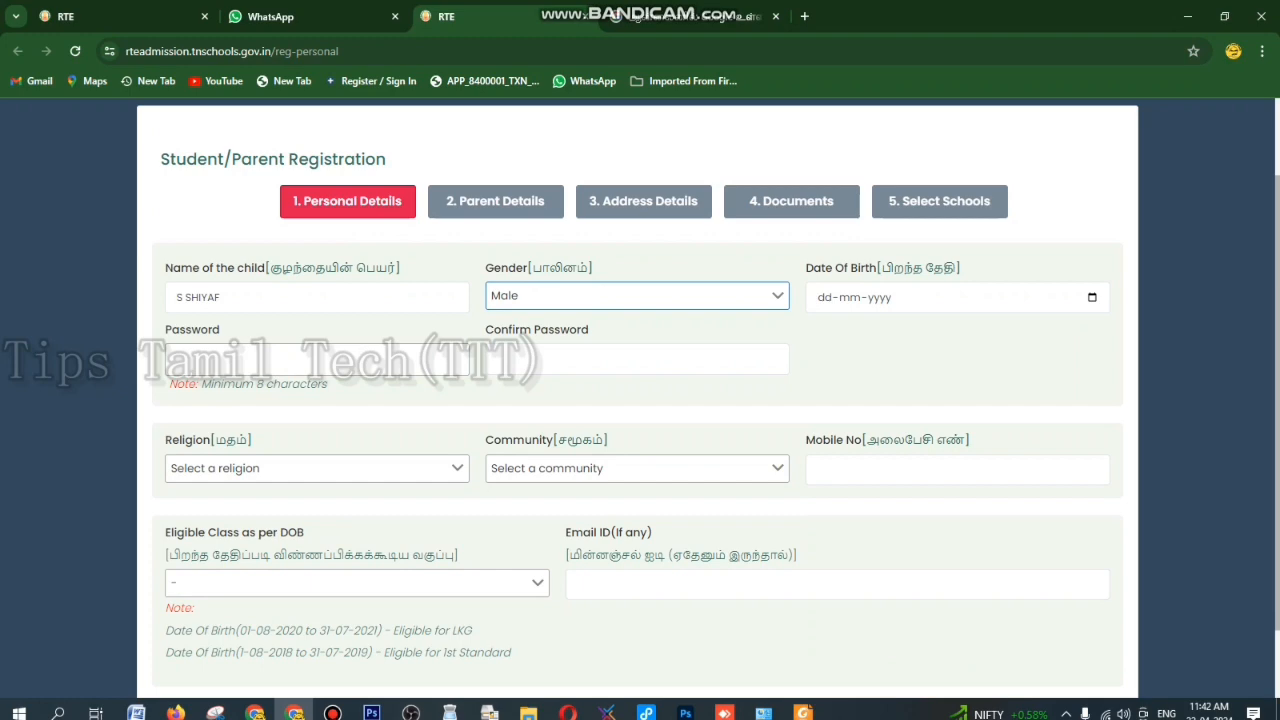
{"action": "key", "text": "Tab"}
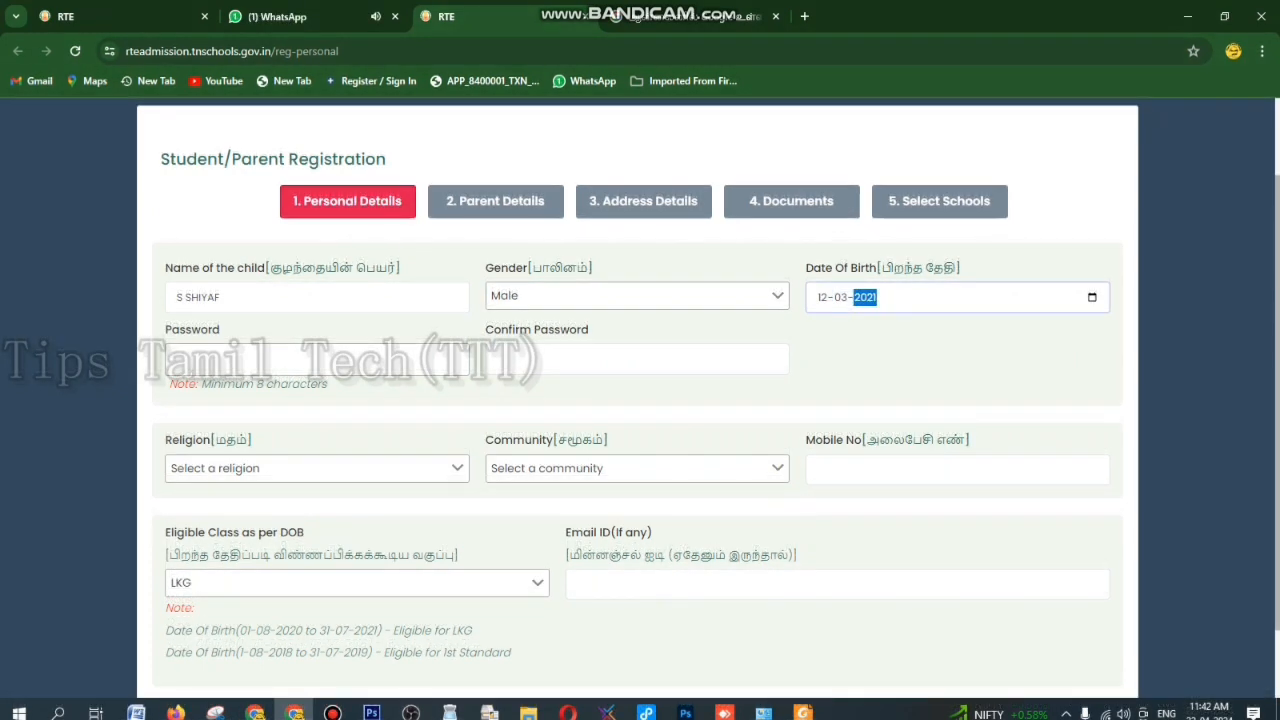
{"action": "scroll", "coordinate": [640, 400], "scroll_direction": "down", "scroll_amount": 1}
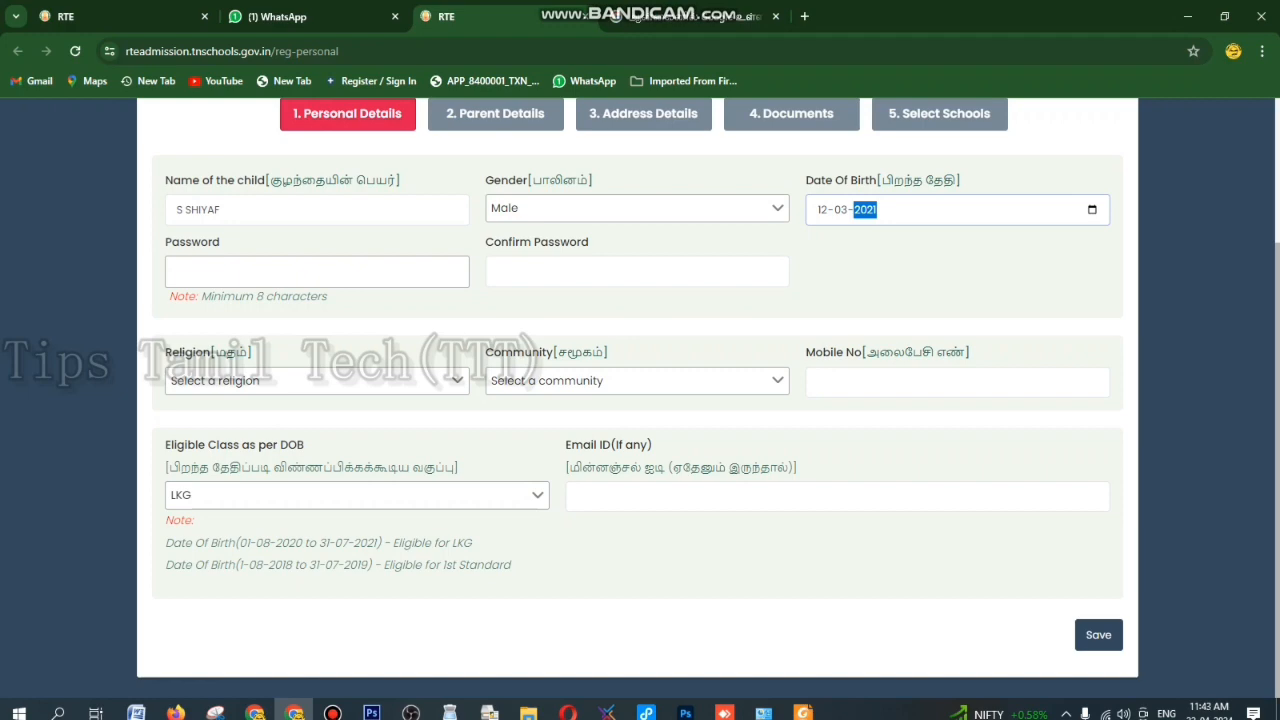
{"action": "scroll", "coordinate": [640, 400], "scroll_direction": "up", "scroll_amount": 1}
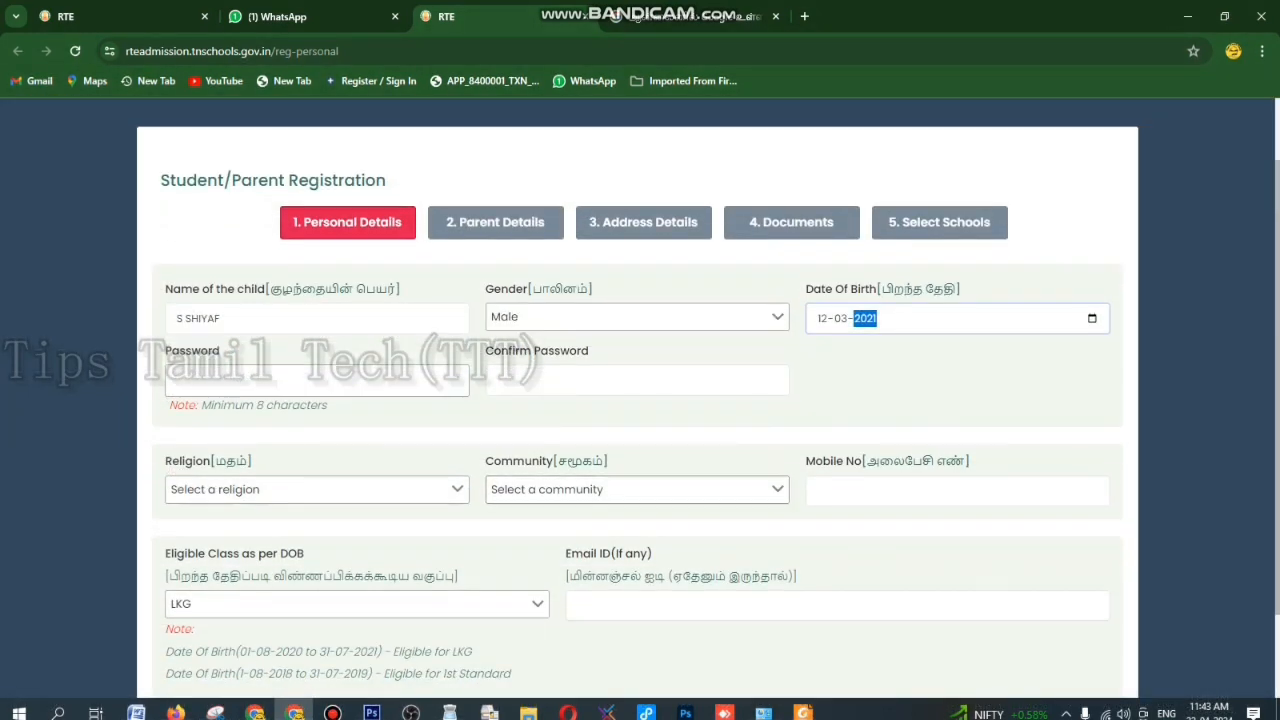
{"action": "left_click", "coordinate": [317, 381]}
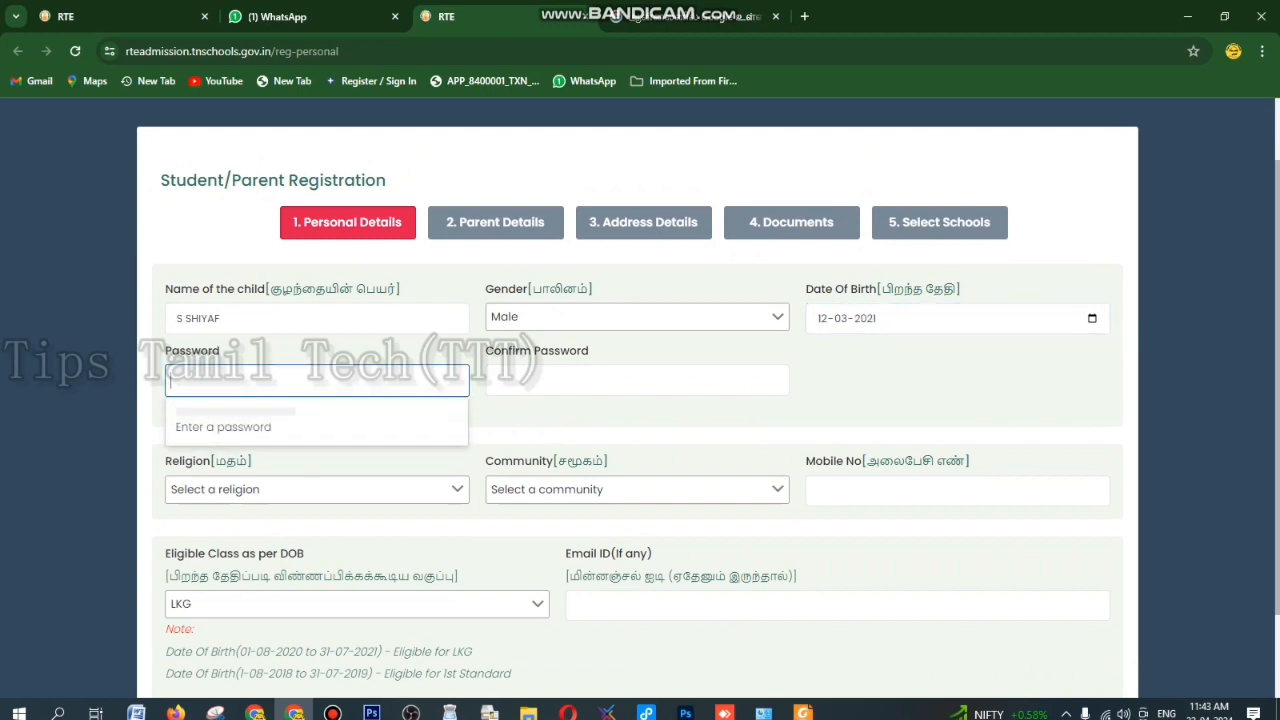
- Enter the account password in Password and again in Confirm Password
{"action": "type", "text": "********"}
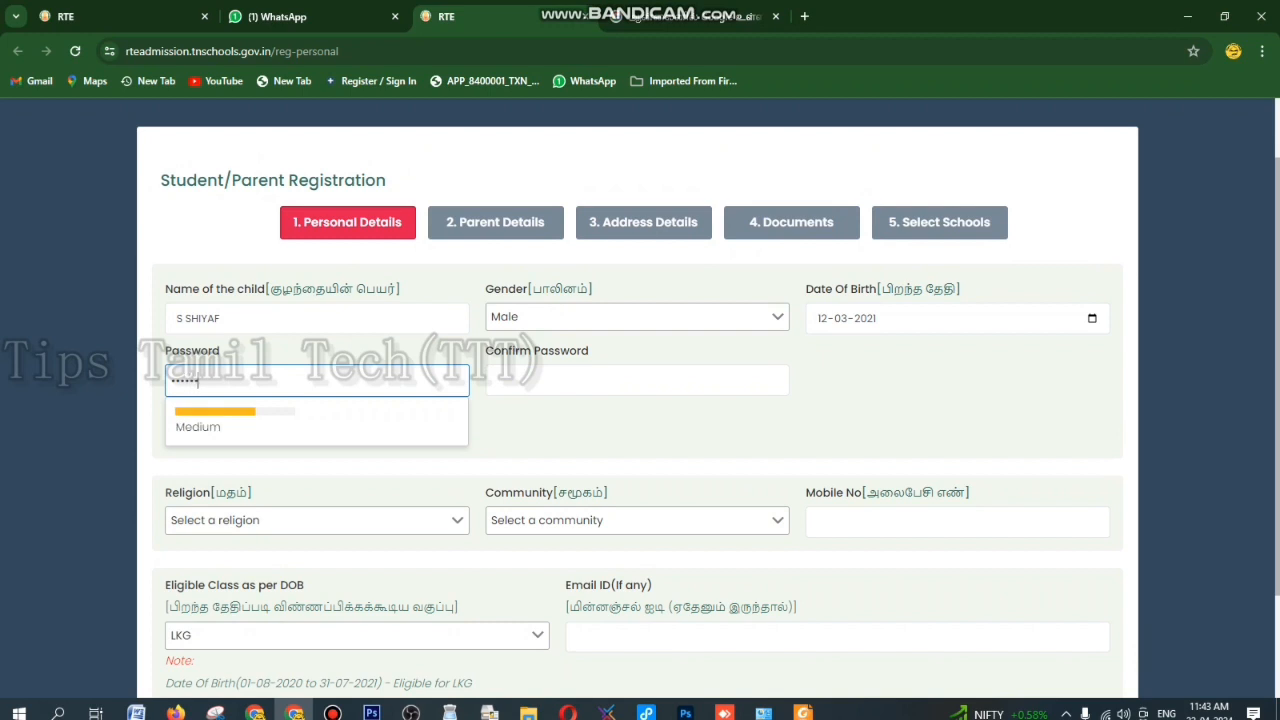
{"action": "type", "text": "*"}
{"action": "left_click", "coordinate": [498, 380]}
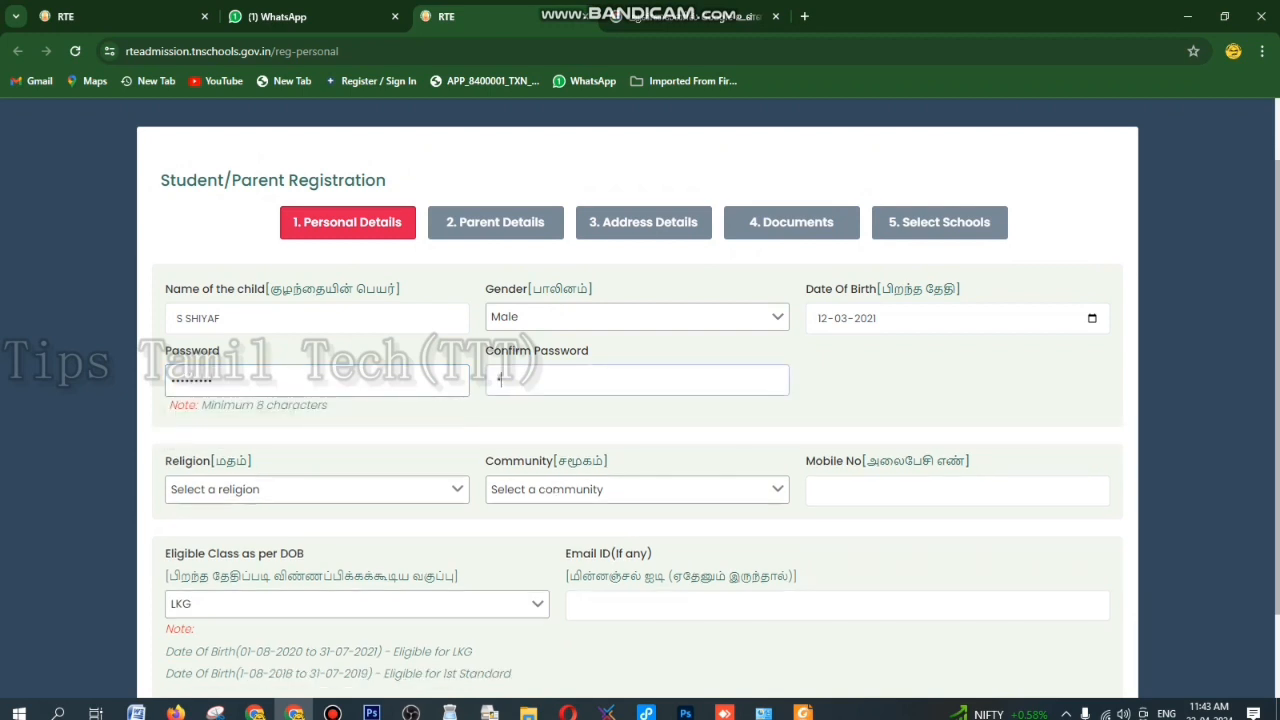
{"action": "type", "text": "*********"}
- Set religion to Muslim and community to BC-Muslim
{"action": "left_click", "coordinate": [316, 489]}
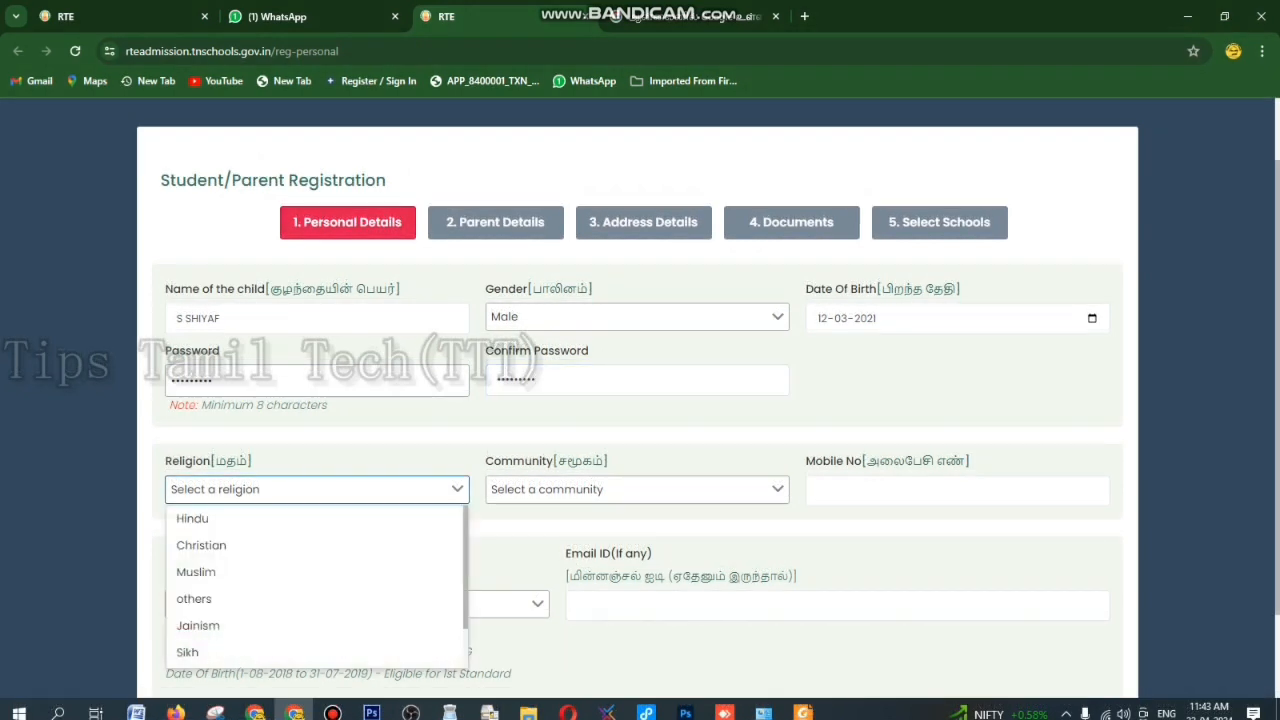
{"action": "left_click", "coordinate": [200, 569]}
{"action": "left_click", "coordinate": [637, 490]}
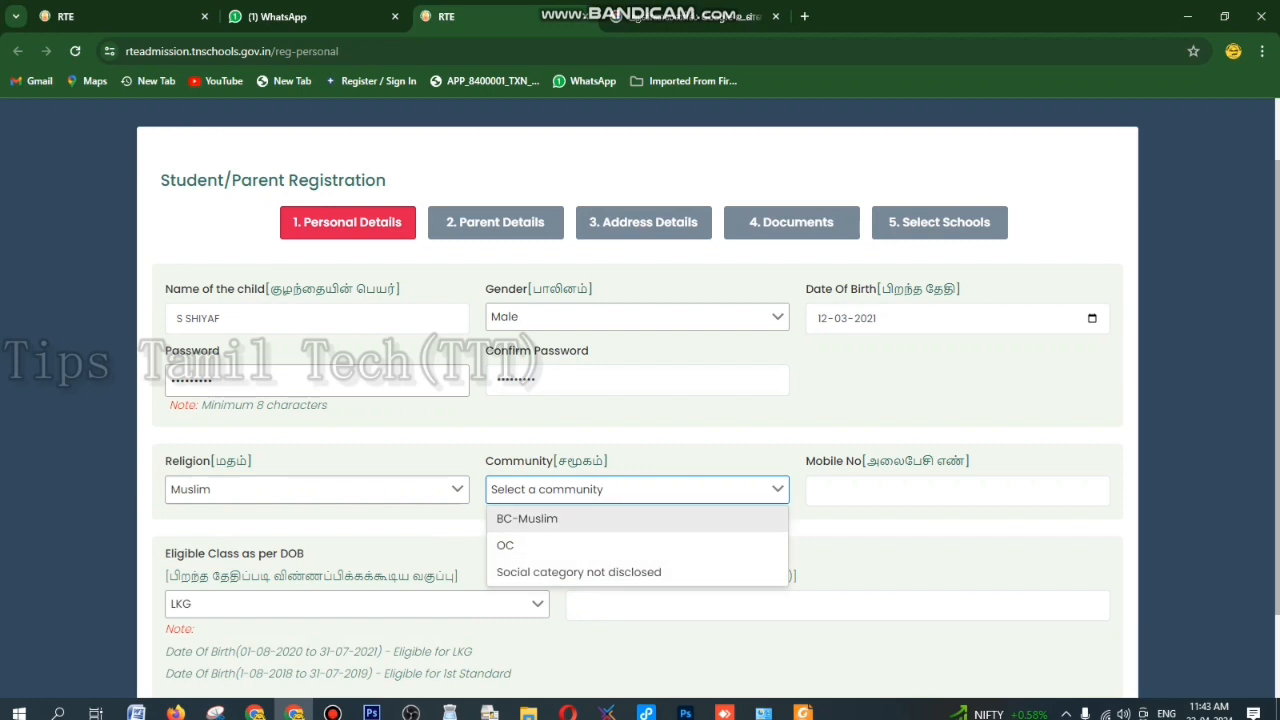
{"action": "key", "text": "Return"}
- Fill in the 10-digit mobile number and the email address
{"action": "key", "text": "Tab"}
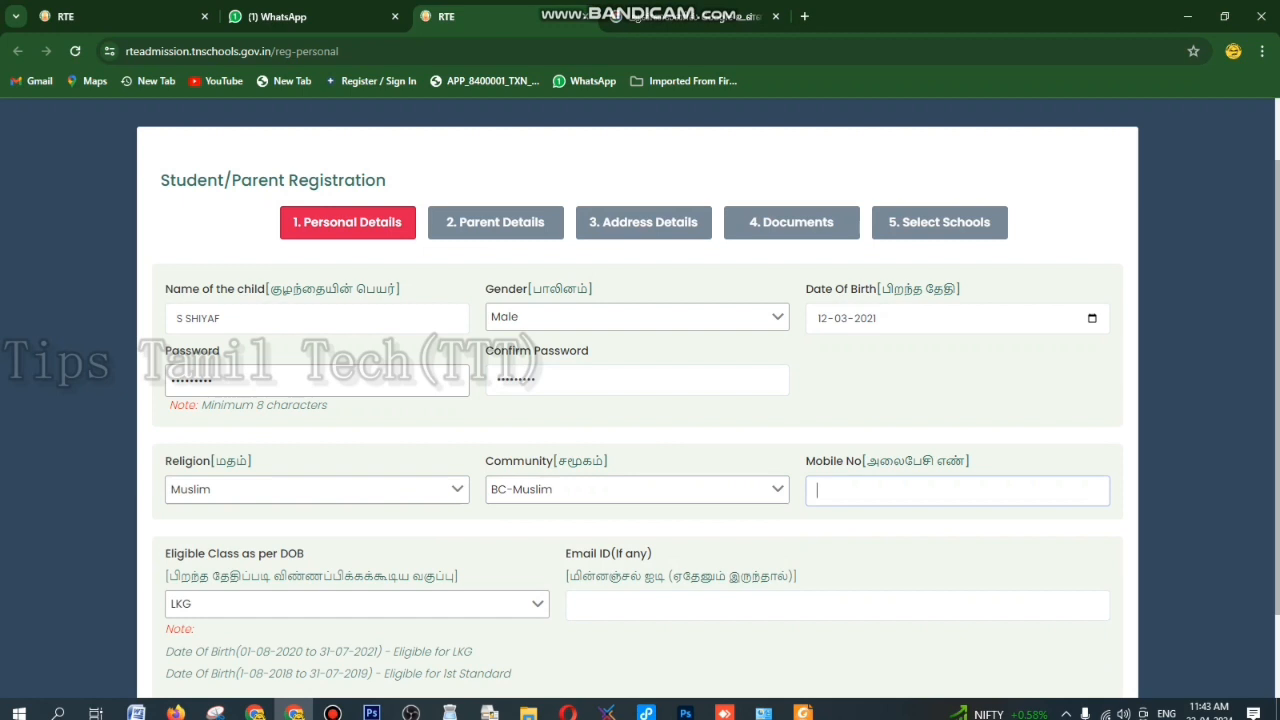
{"action": "type", "text": "98653"}
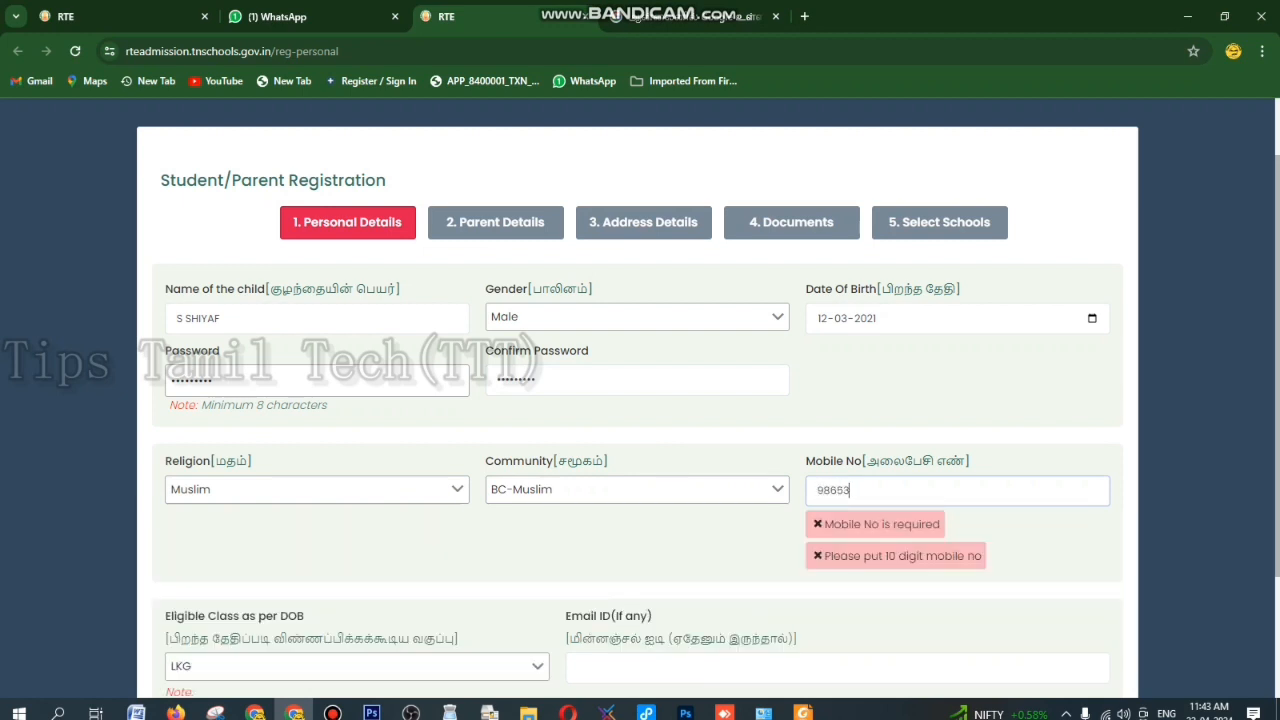
{"action": "key", "text": "BackSpace"}
{"action": "key", "text": "BackSpace"}
{"action": "key", "text": "BackSpace"}
{"action": "key", "text": "BackSpace"}
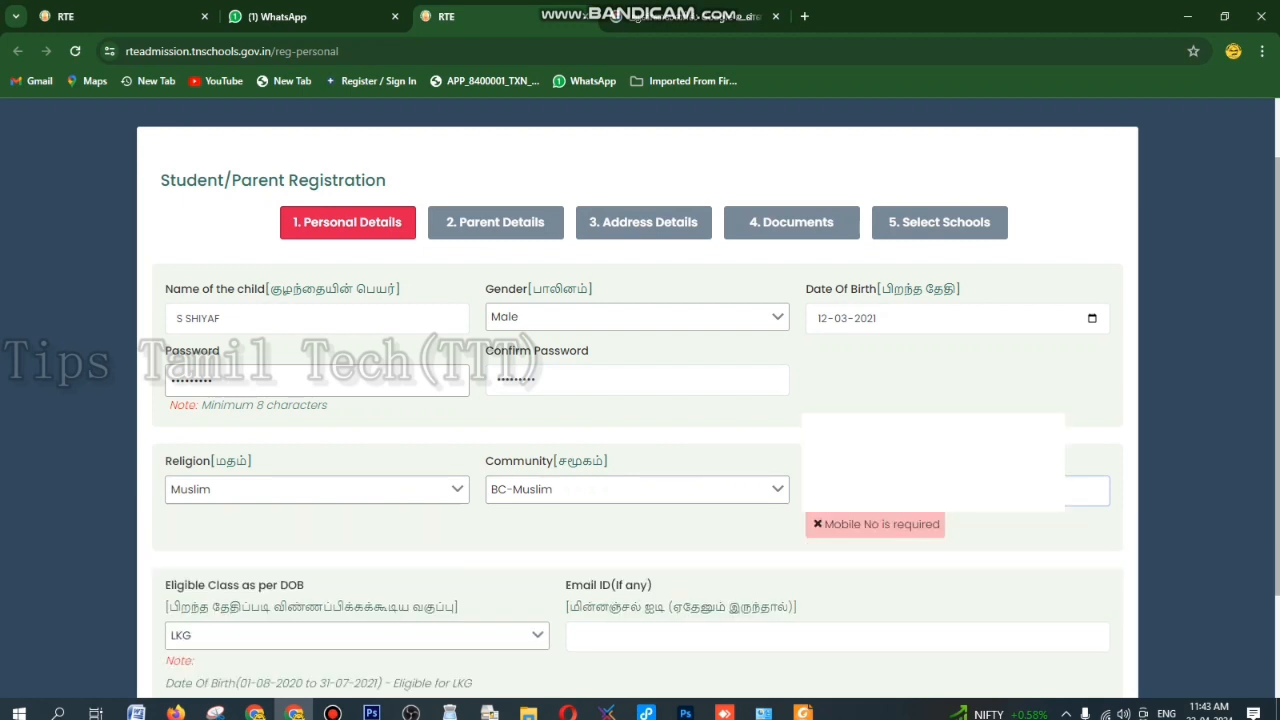
{"action": "type", "text": "90"}
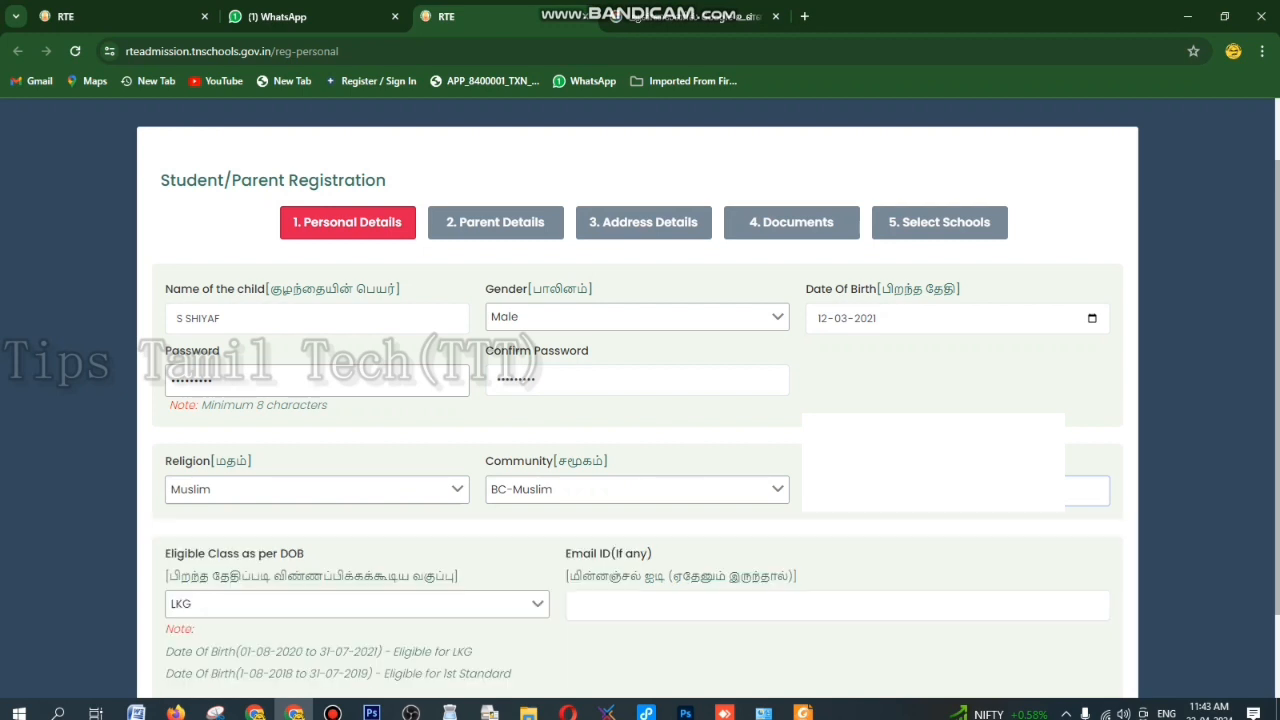
{"action": "scroll", "coordinate": [640, 400], "scroll_direction": "down", "scroll_amount": 1}
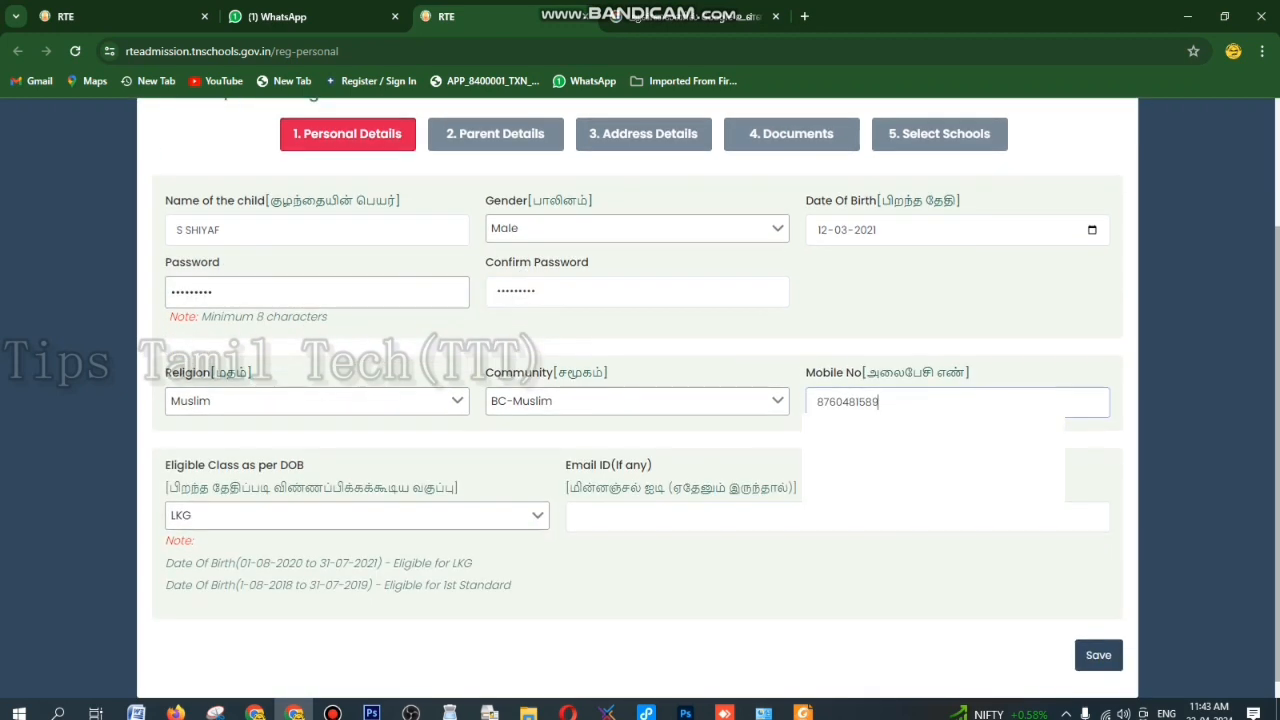
{"action": "left_click", "coordinate": [357, 516]}
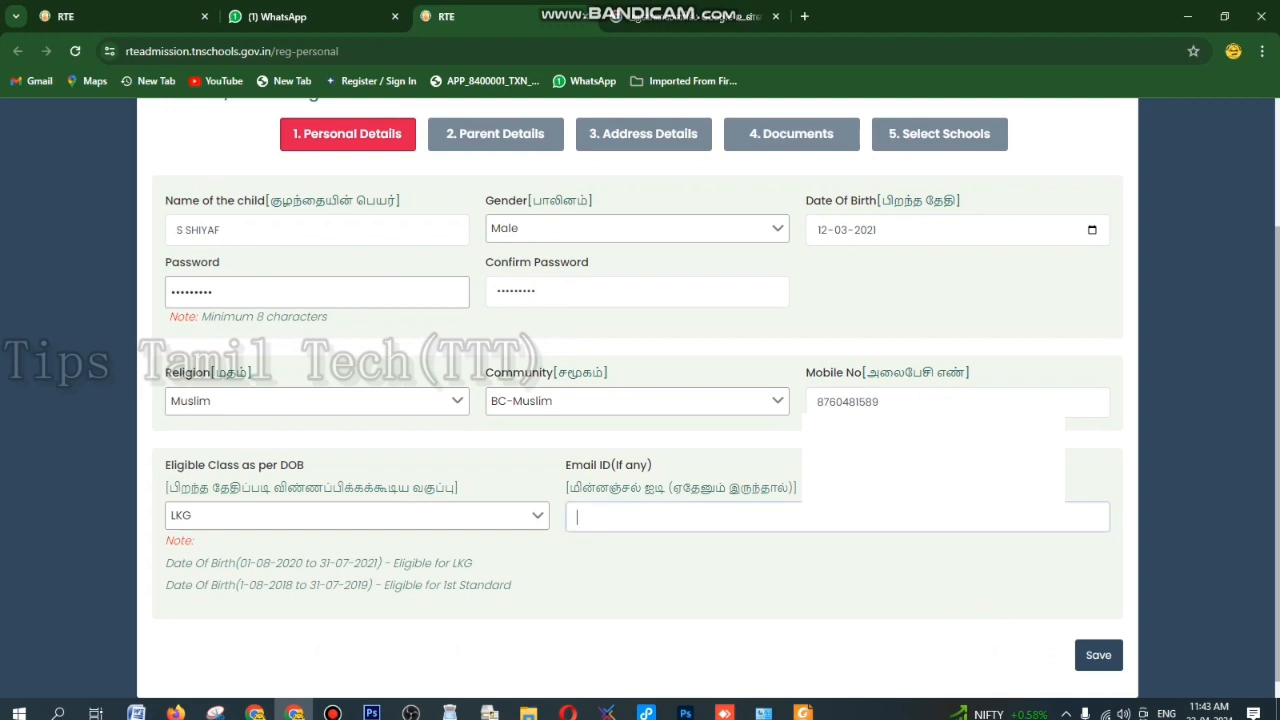
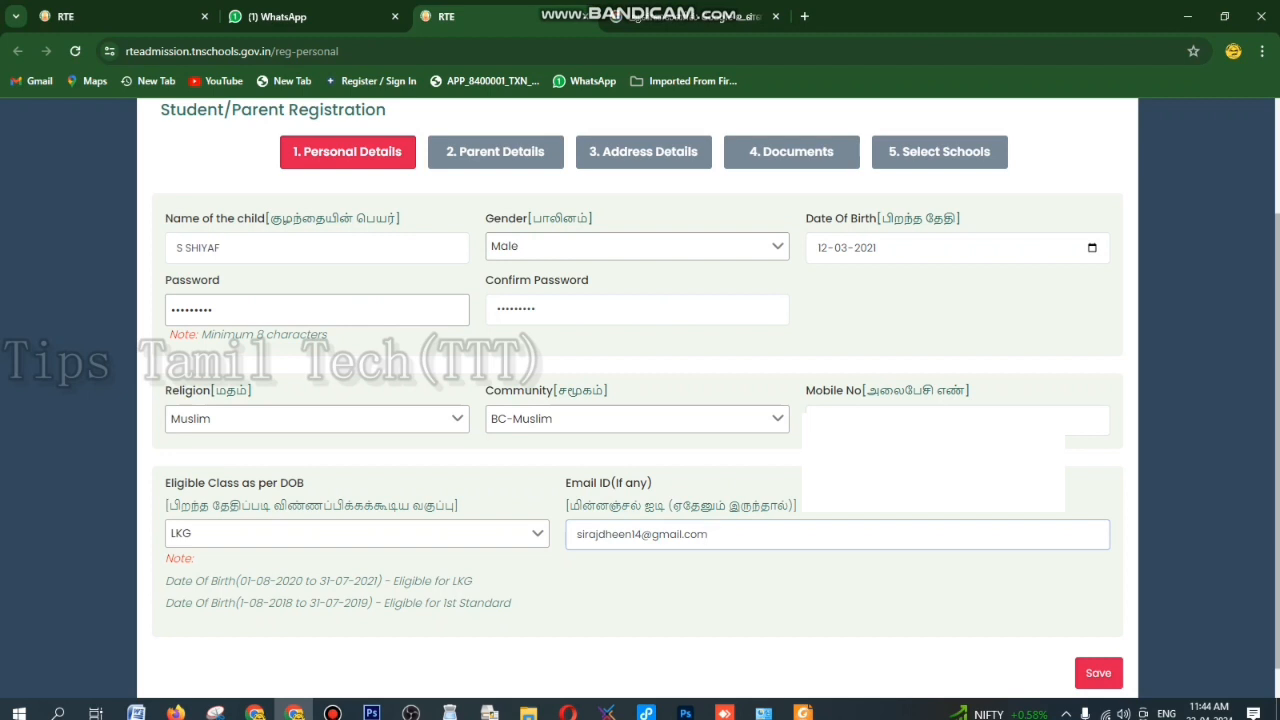
- Save Personal Details, note the new application number and sign in with it and the password
{"action": "left_click", "coordinate": [1098, 672]}
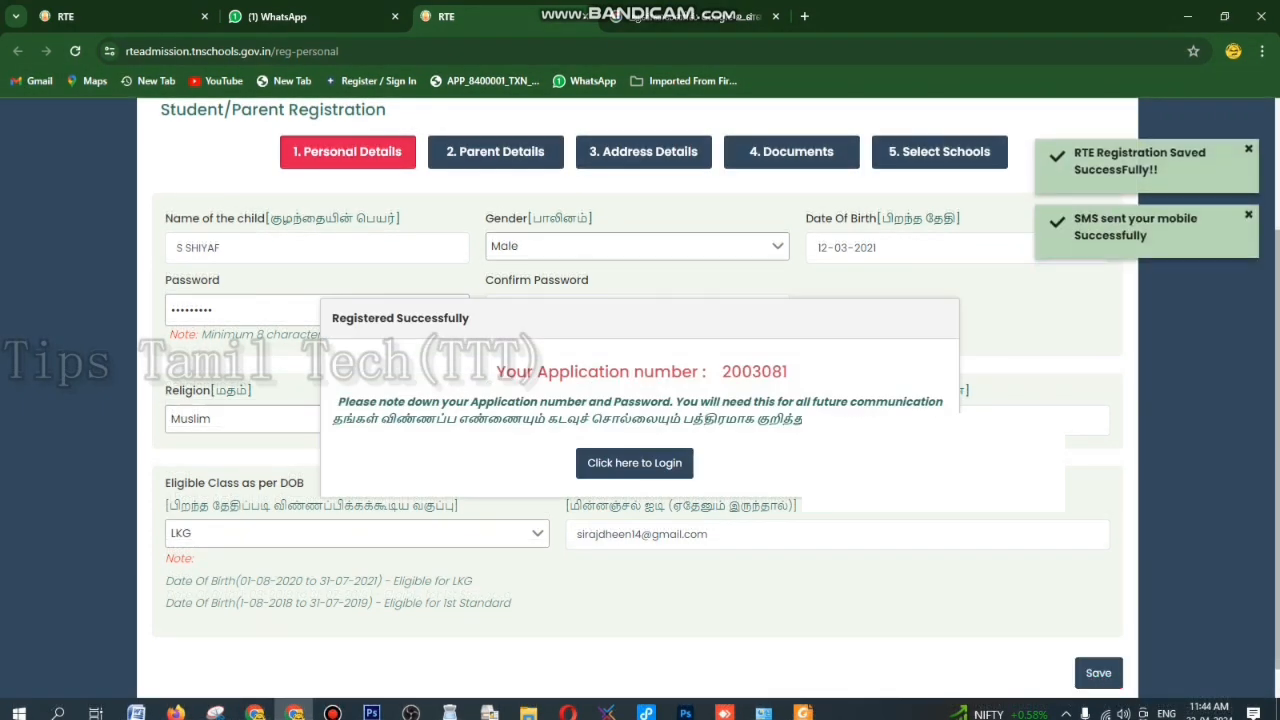
{"action": "left_click_drag", "start_coordinate": [722, 372], "coordinate": [788, 372]}
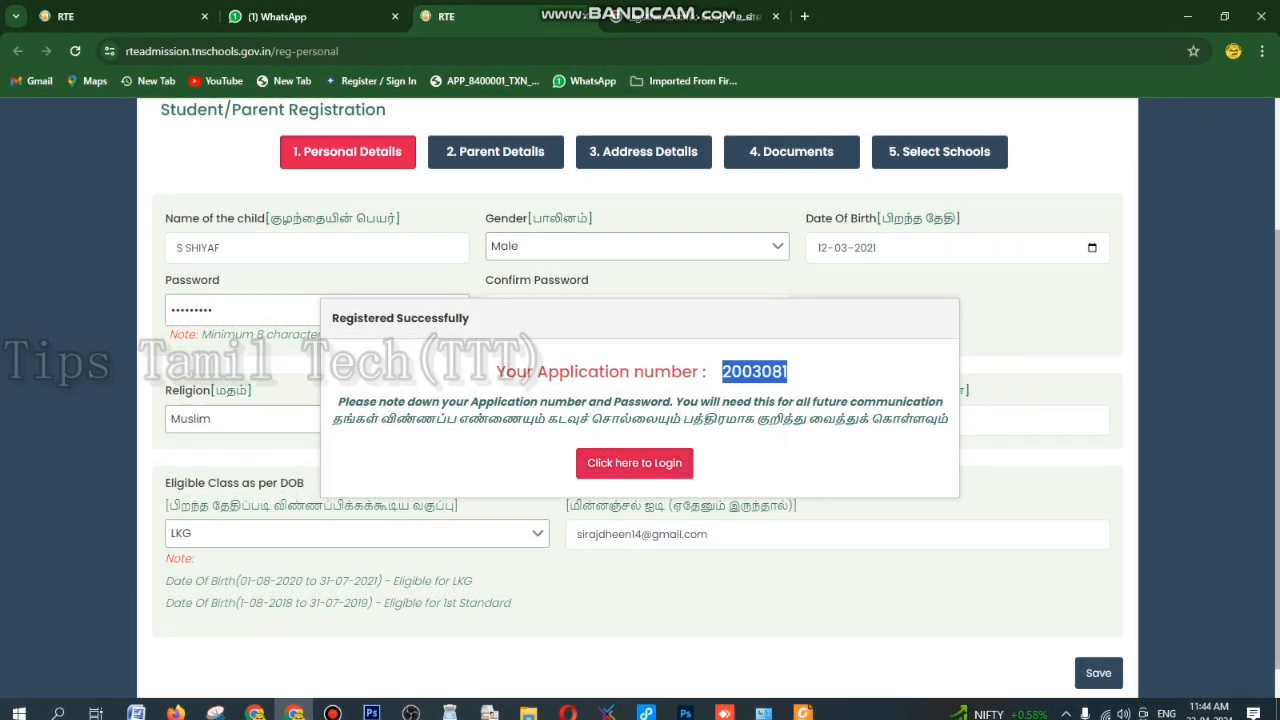
{"action": "left_click", "coordinate": [635, 463]}
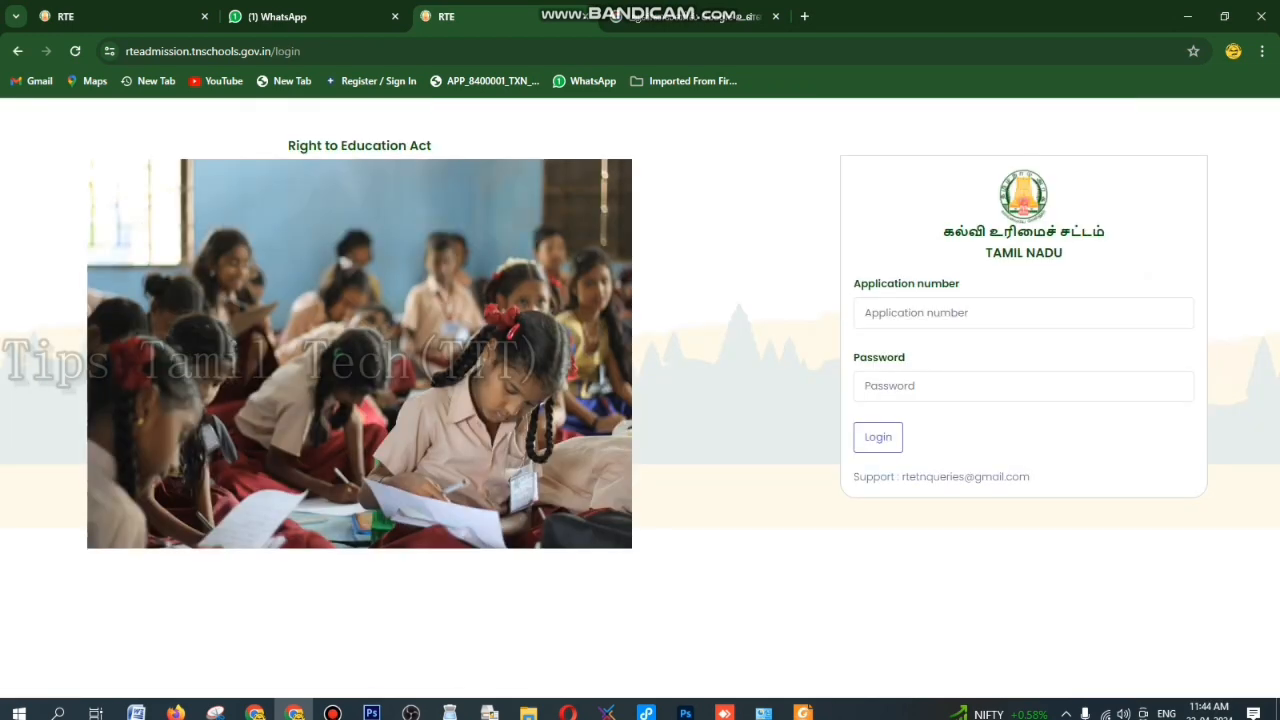
{"action": "key", "text": "Tab"}
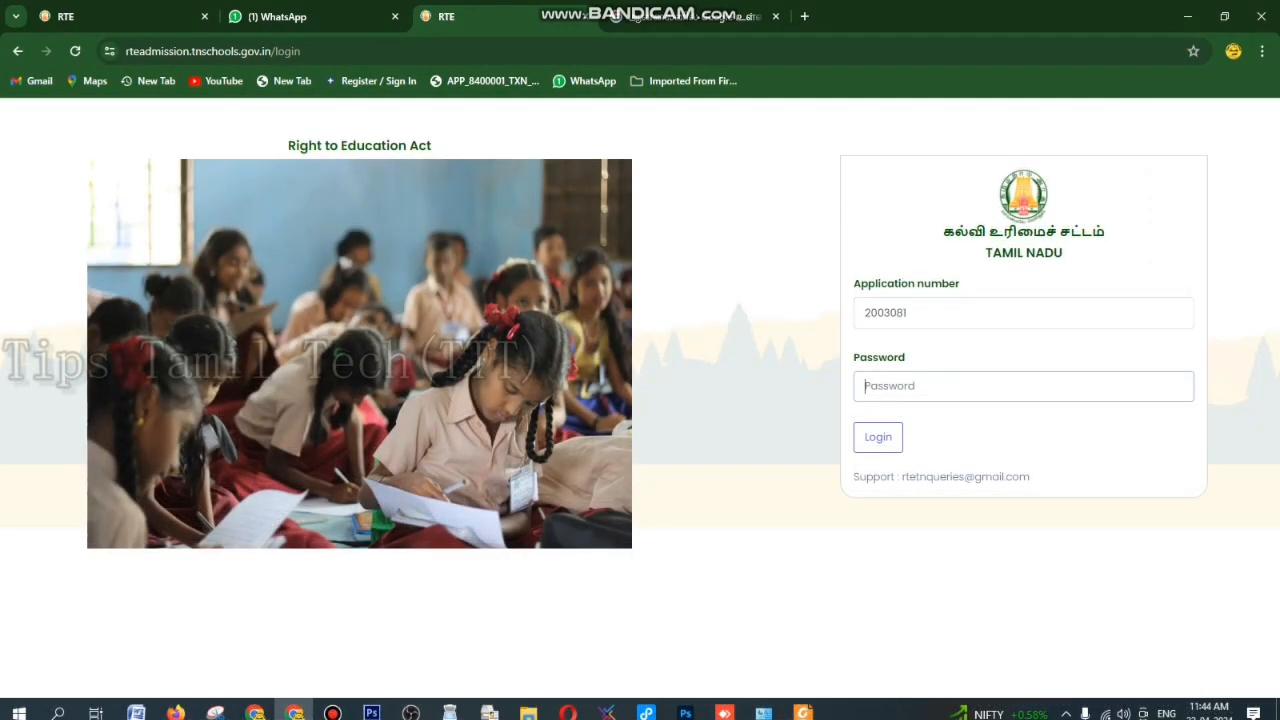
{"action": "type", "text": "••"}
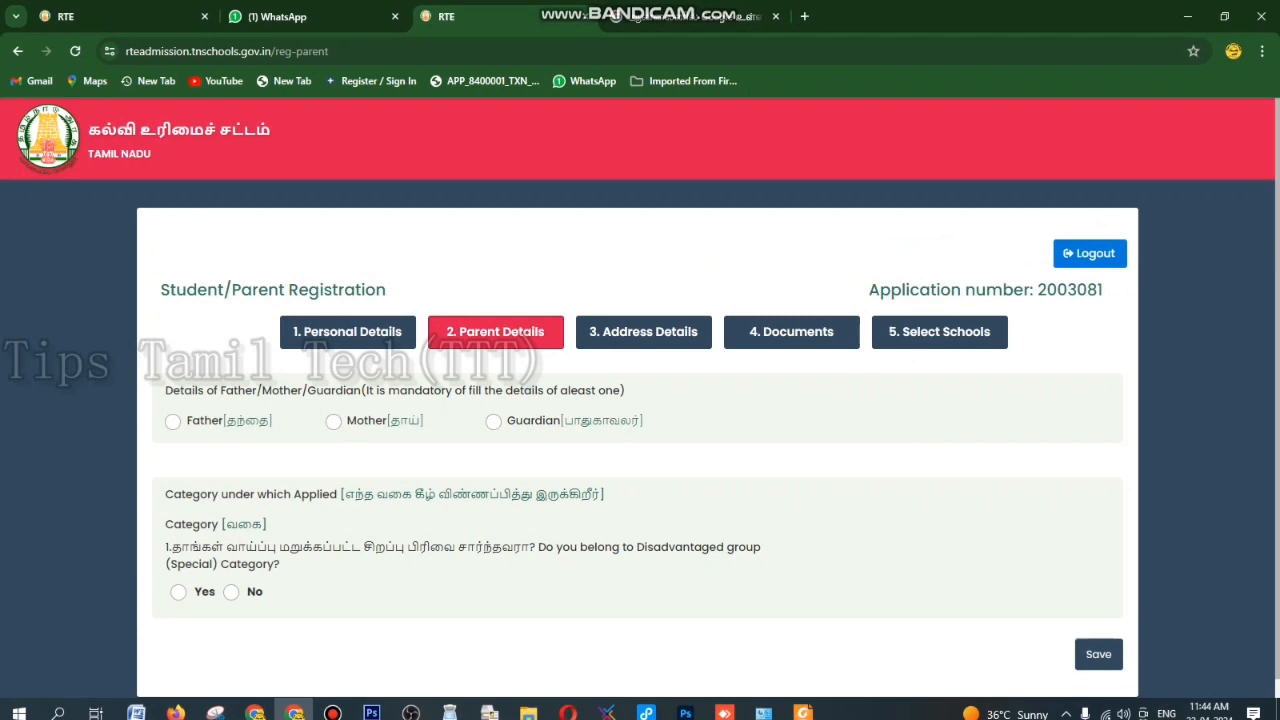
- Enter the father's name, profession Self employed / Business and annual income 144000
{"action": "left_click", "coordinate": [173, 422]}
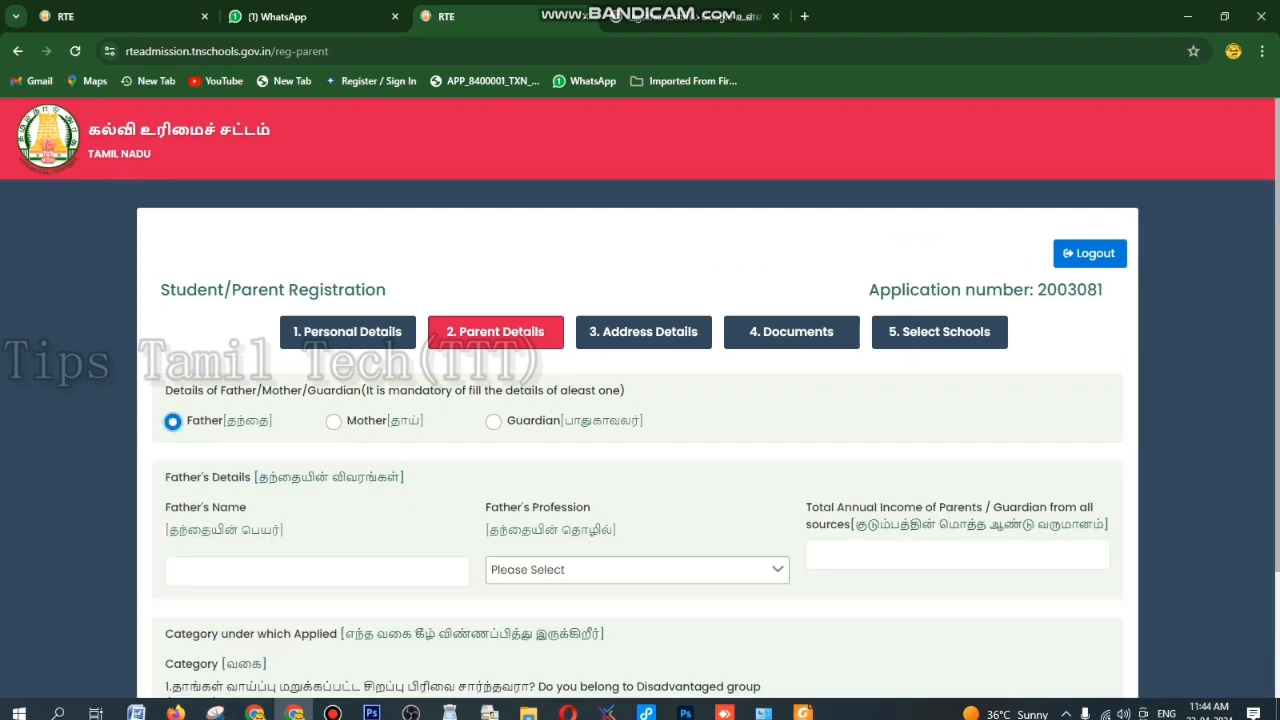
{"action": "left_click", "coordinate": [317, 571]}
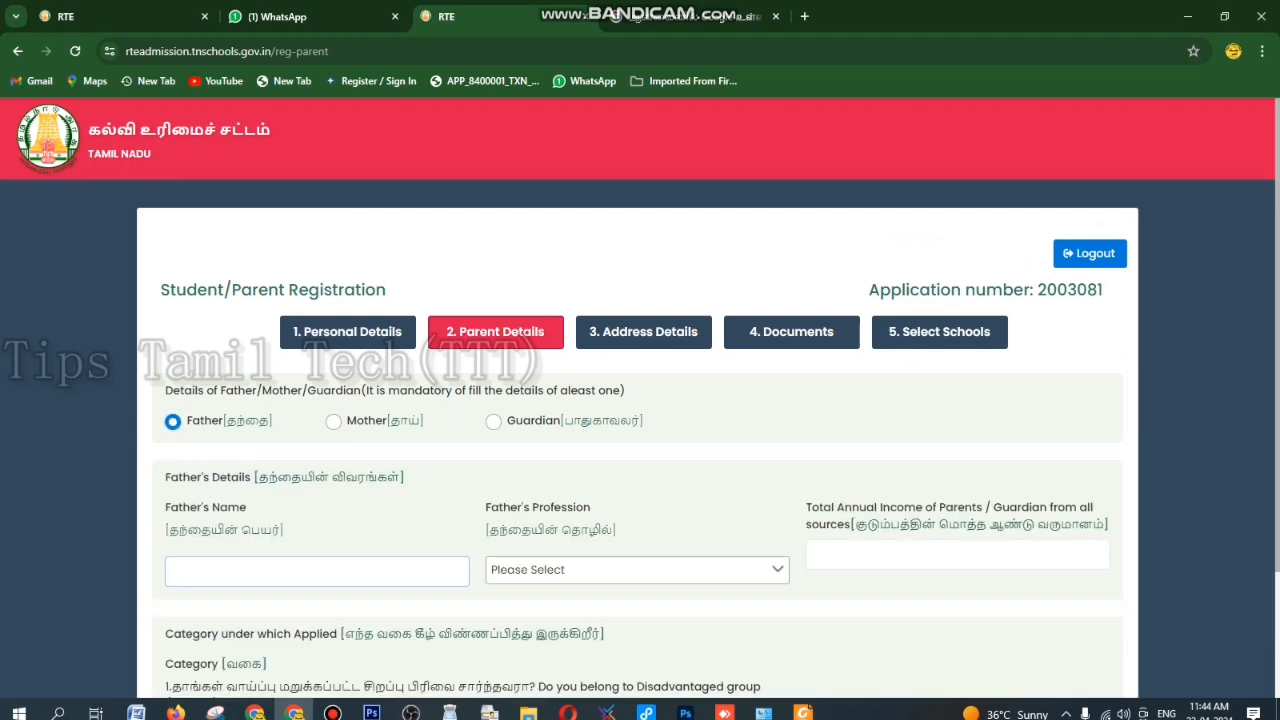
{"action": "type", "text": "sirajdheen"}
{"action": "left_click", "coordinate": [637, 570]}
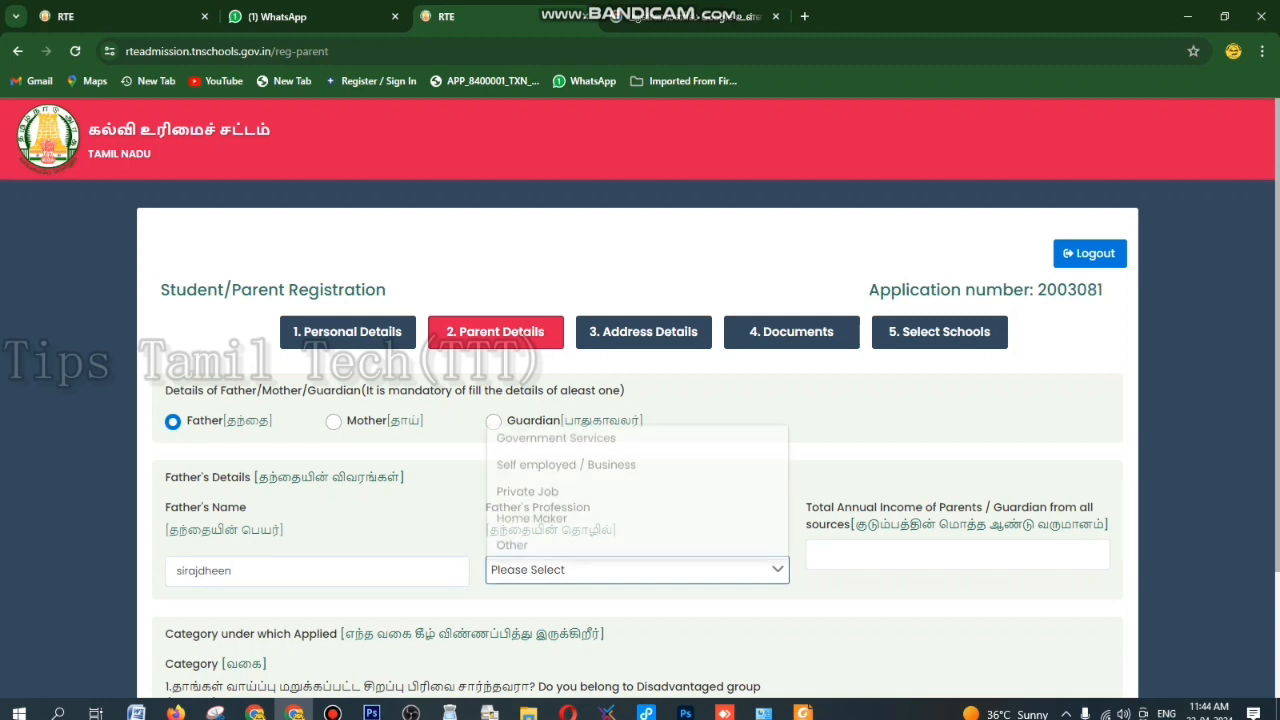
{"action": "left_click", "coordinate": [600, 462]}
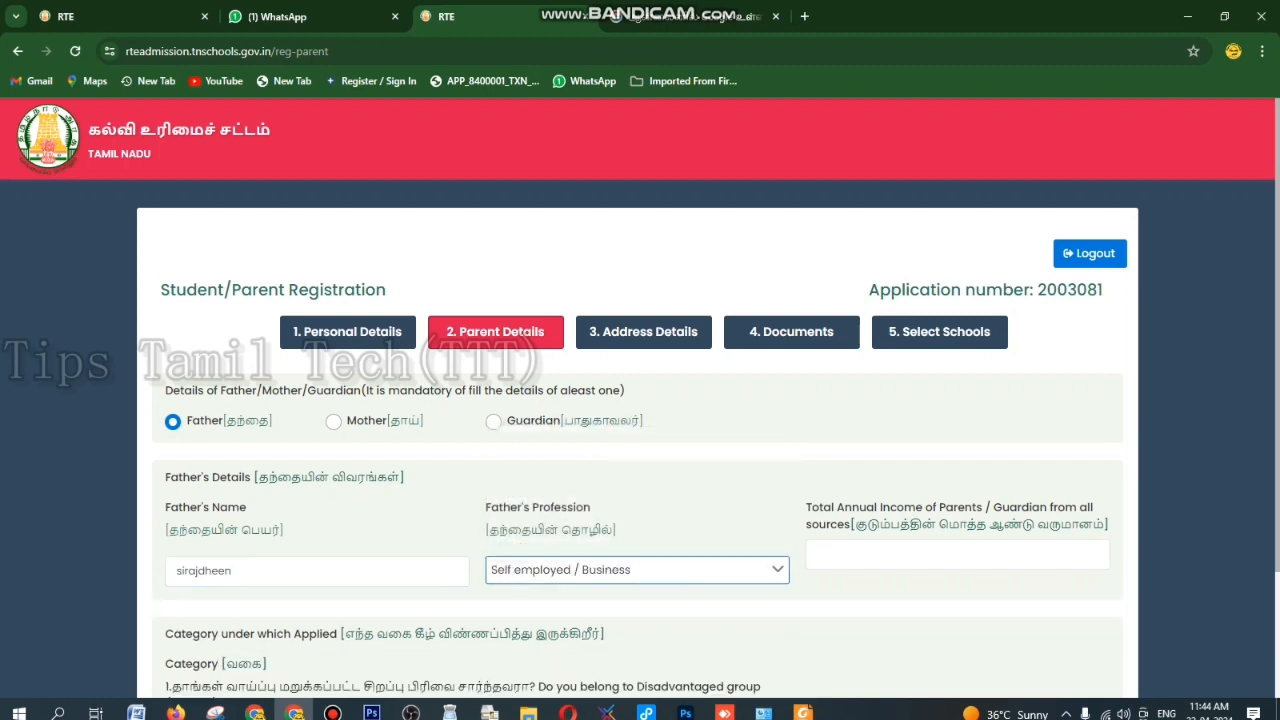
{"action": "scroll", "coordinate": [640, 400], "scroll_direction": "down", "scroll_amount": 1}
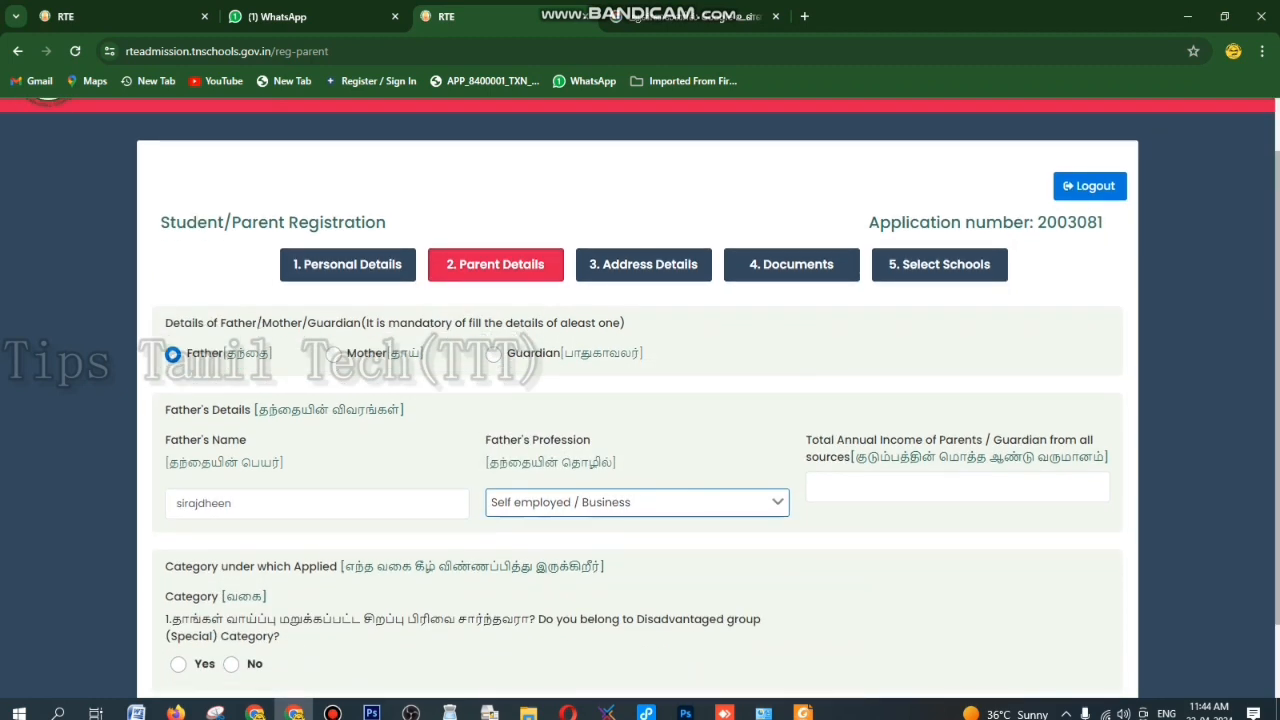
{"action": "left_click", "coordinate": [900, 487]}
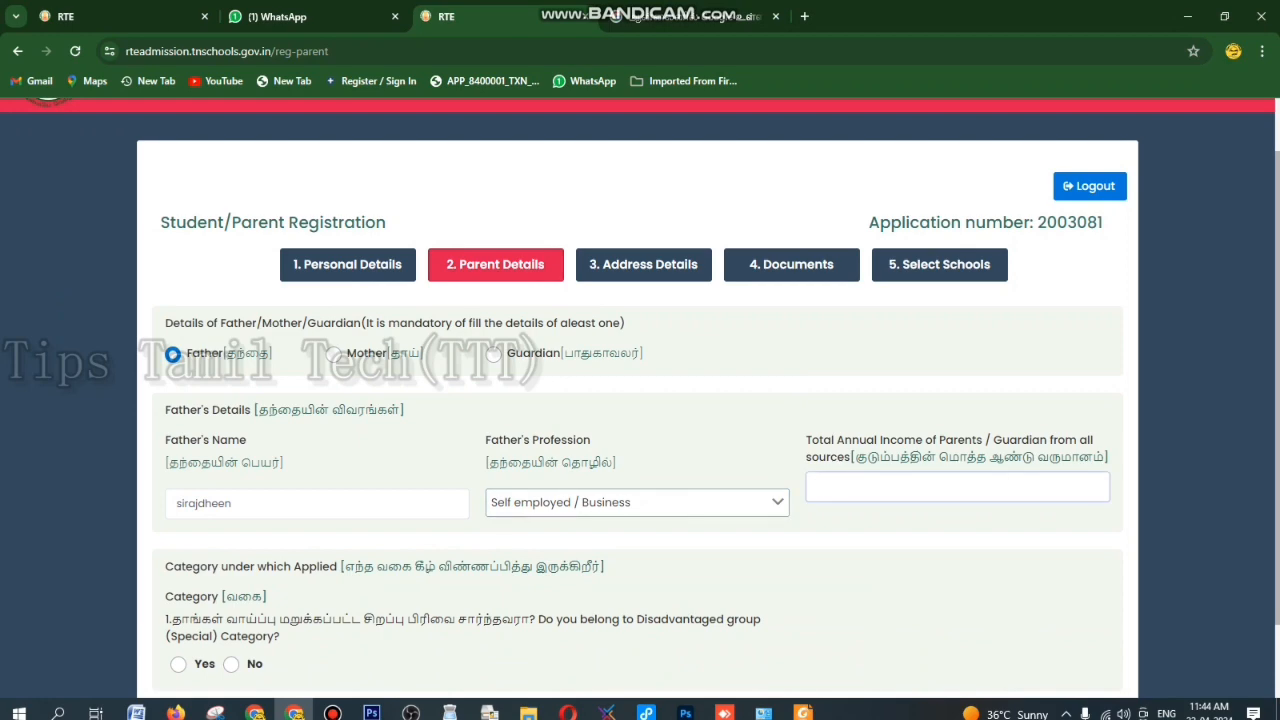
{"action": "type", "text": "144000"}
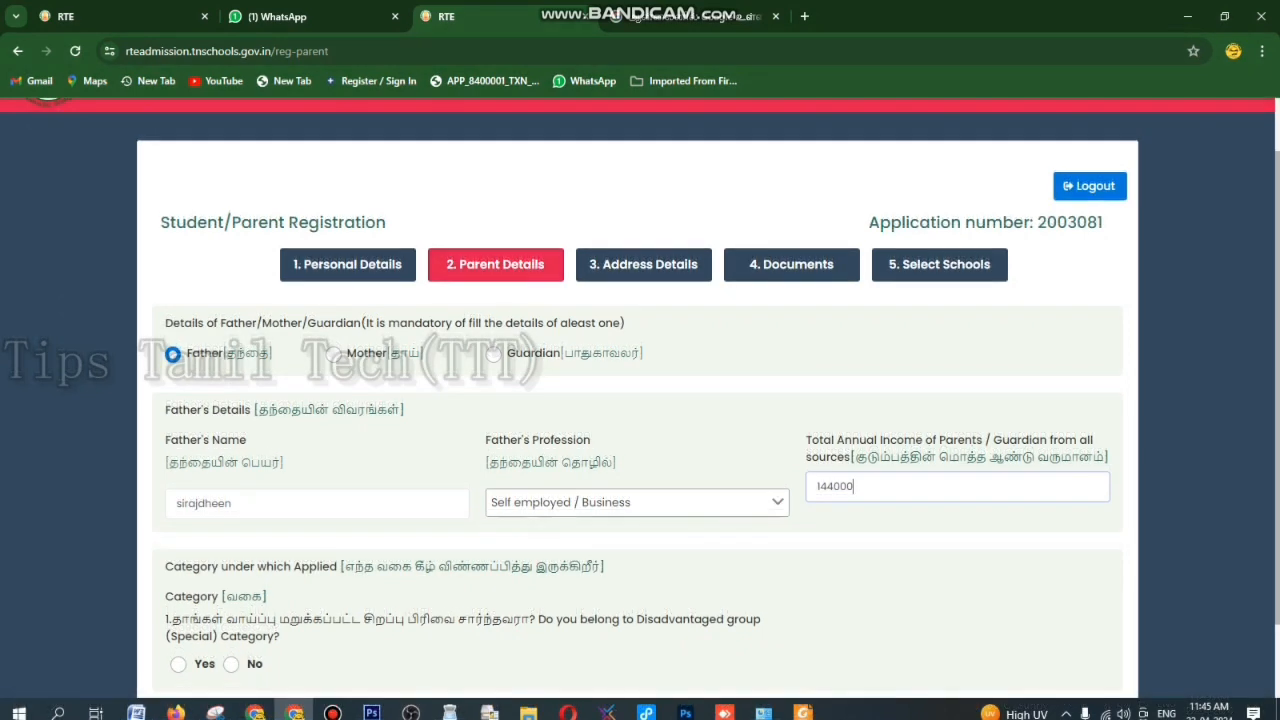
{"action": "scroll", "coordinate": [640, 400], "scroll_direction": "down", "scroll_amount": 1}
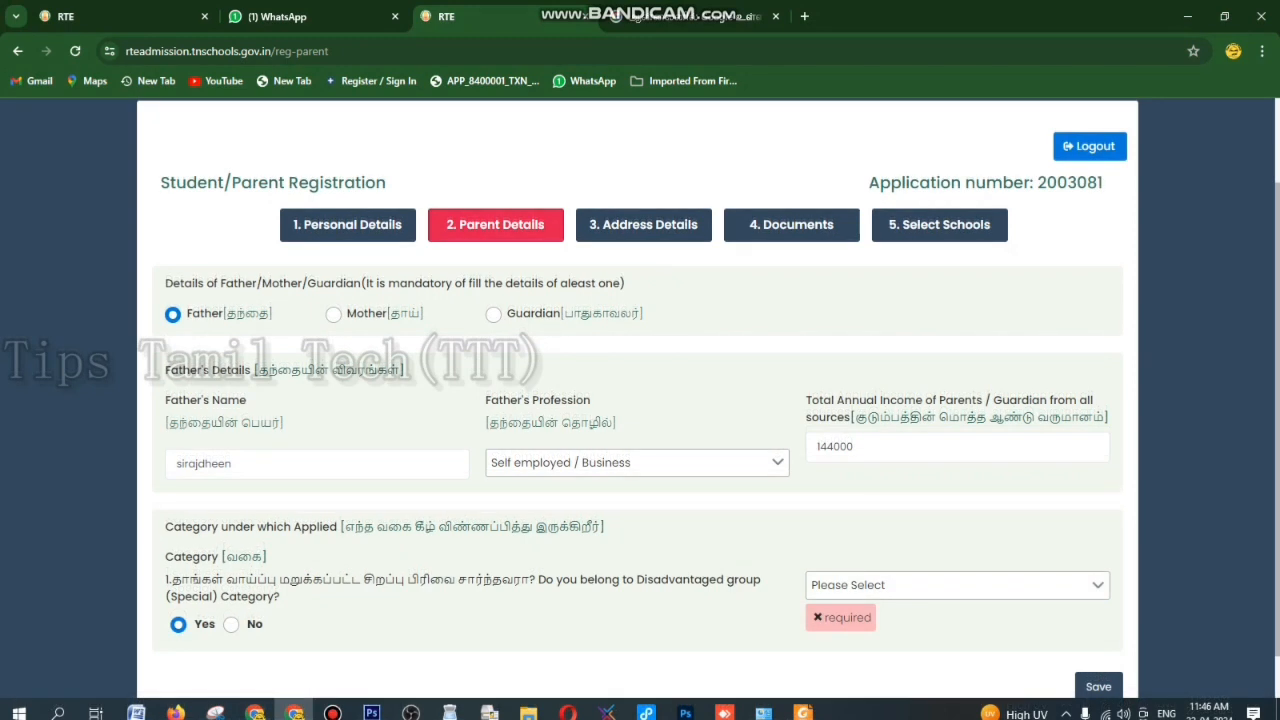
- Choose BC as the disadvantaged-group sub-category and save the parent details
{"action": "left_click", "coordinate": [957, 585]}
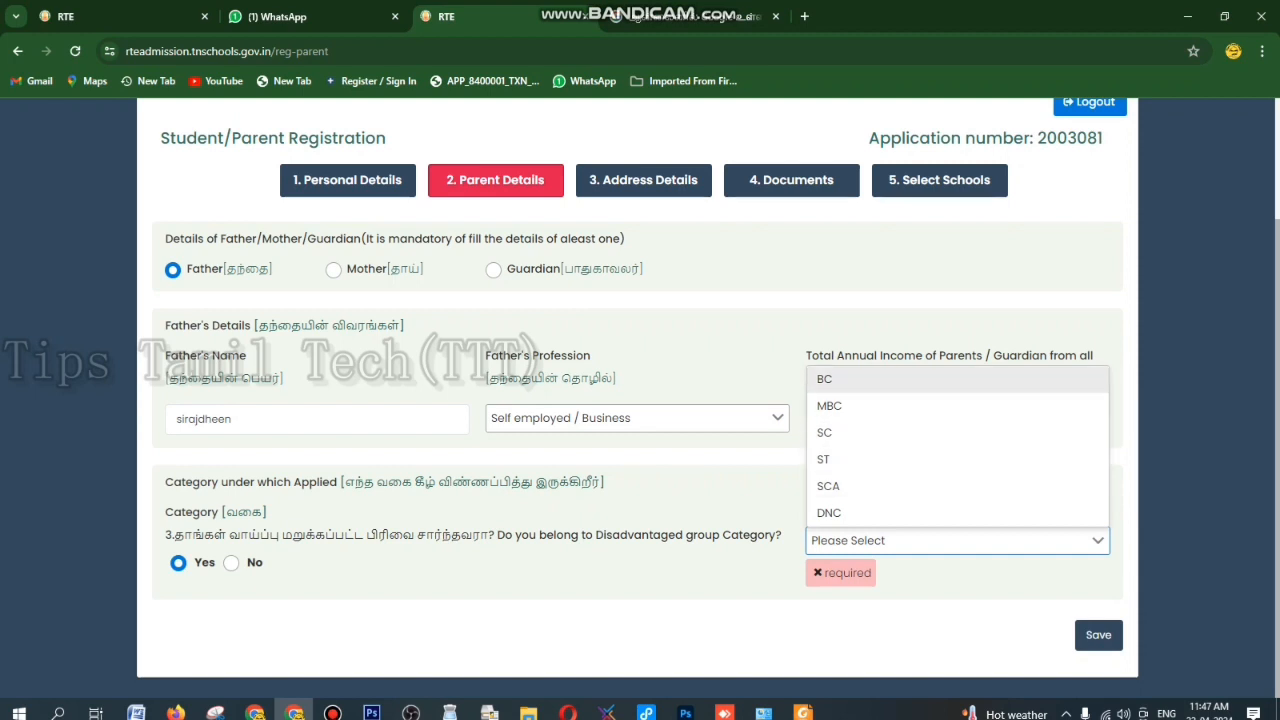
{"action": "left_click", "coordinate": [852, 380]}
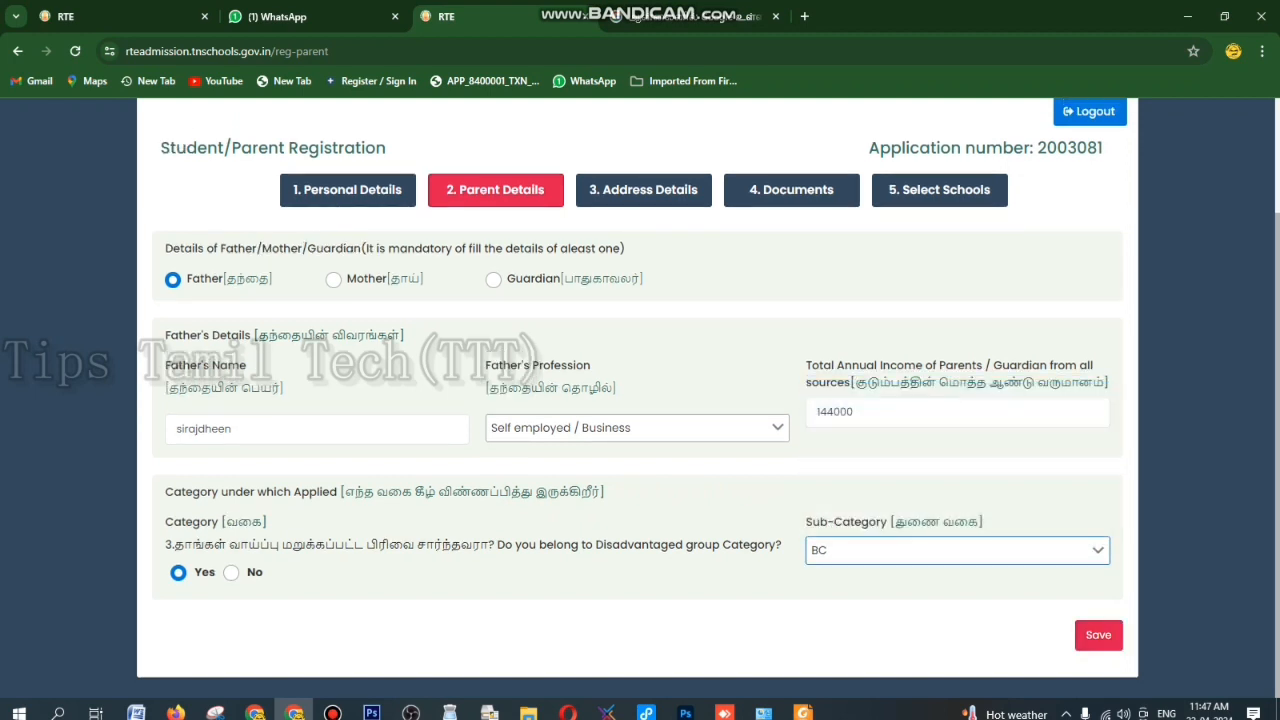
{"action": "left_click", "coordinate": [1098, 634]}
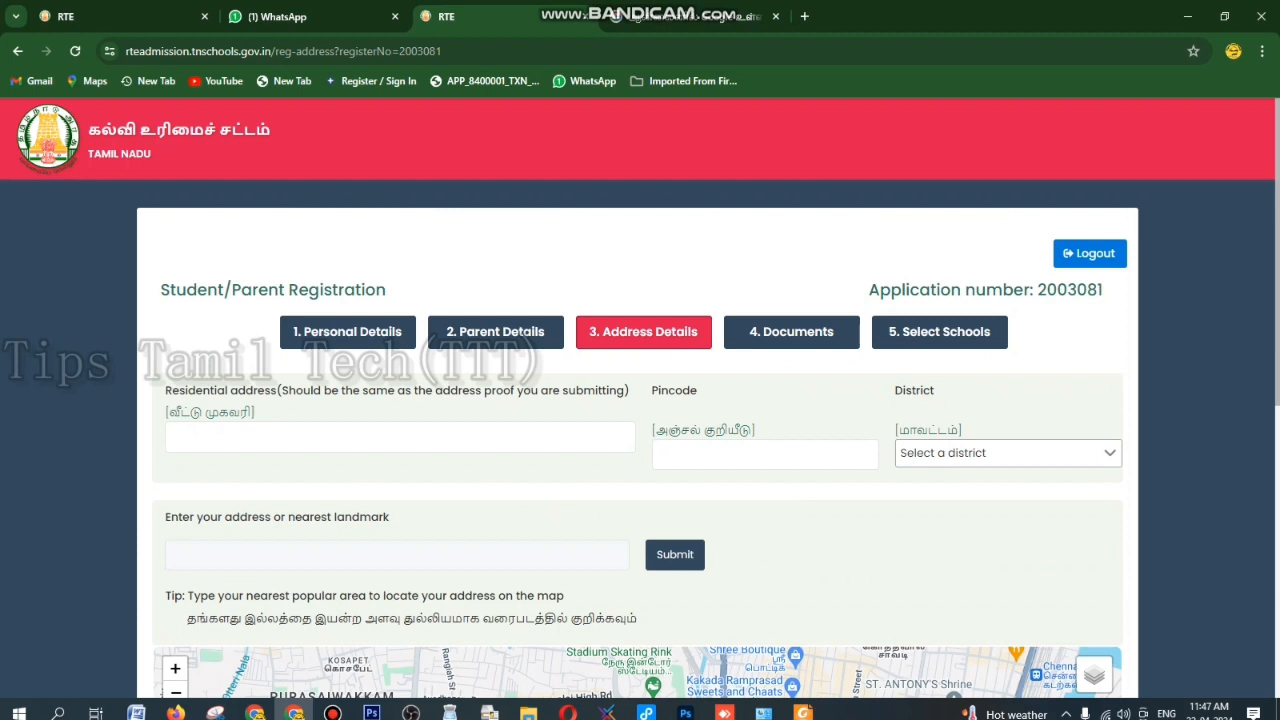
- Enter the residential address with pincode, choose TIRUPPUR district, and locate it on the map
{"action": "scroll", "coordinate": [640, 400], "scroll_direction": "down", "scroll_amount": 1}
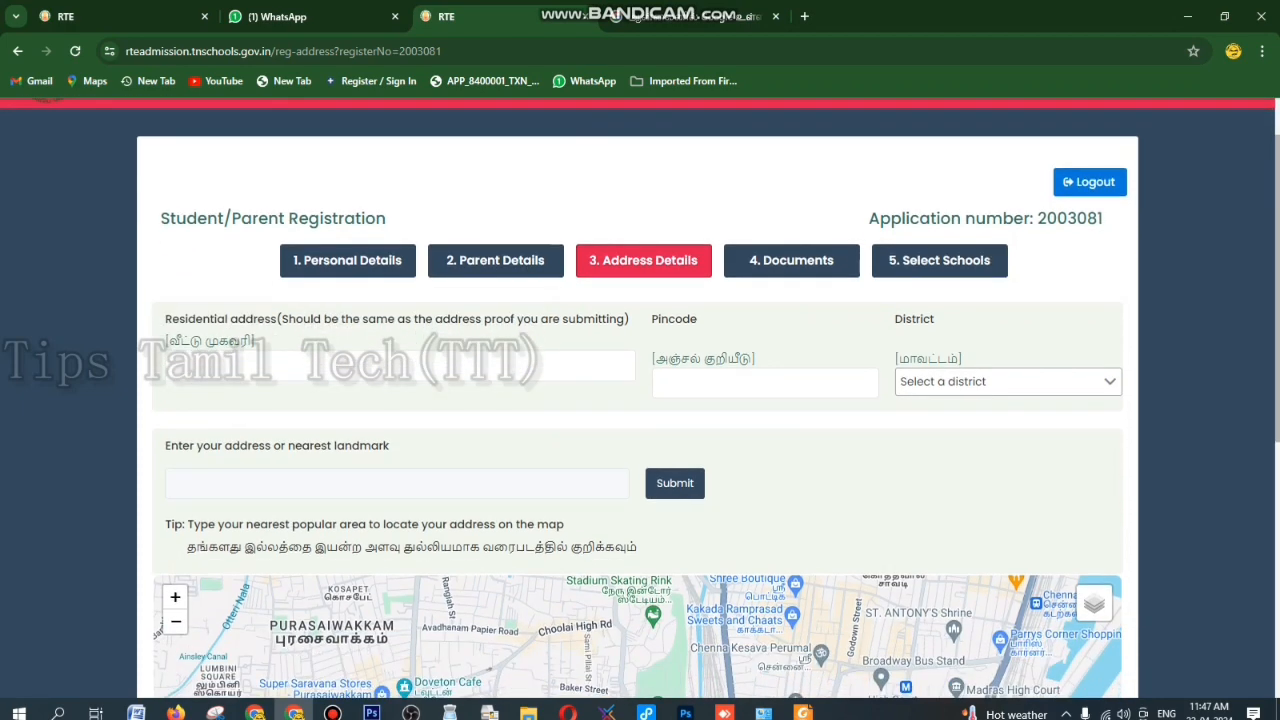
{"action": "left_click", "coordinate": [178, 366]}
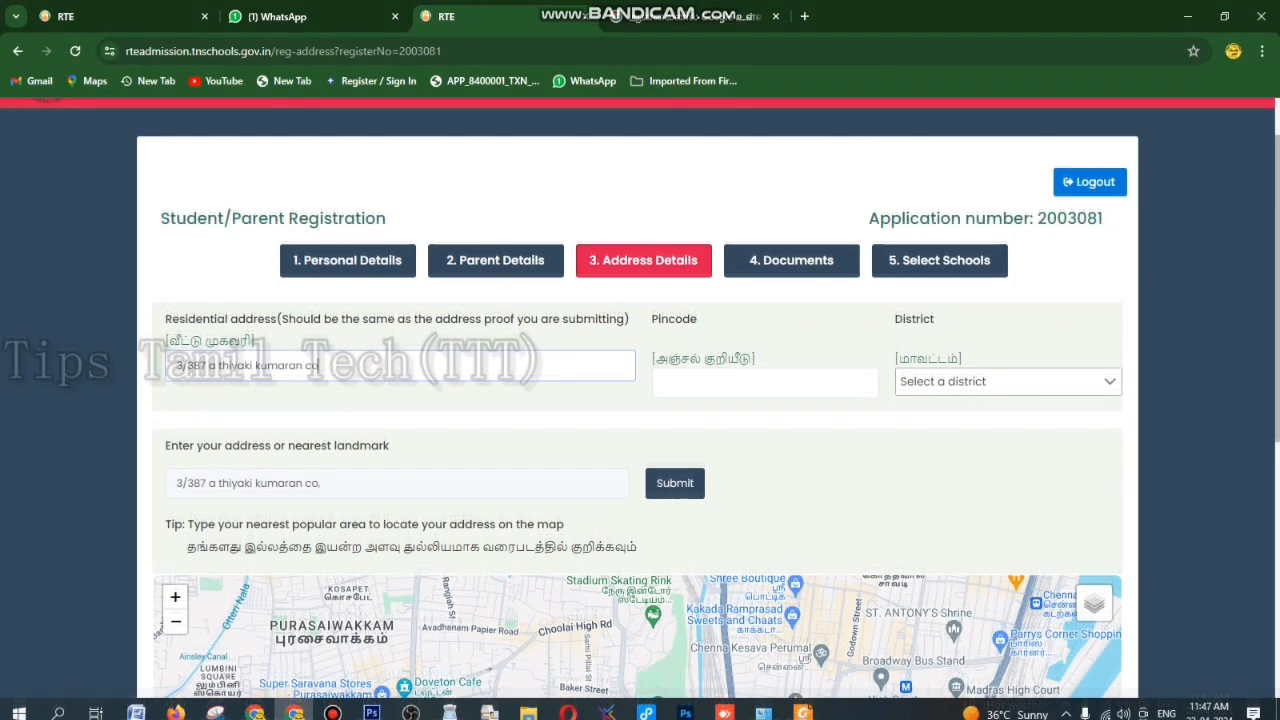
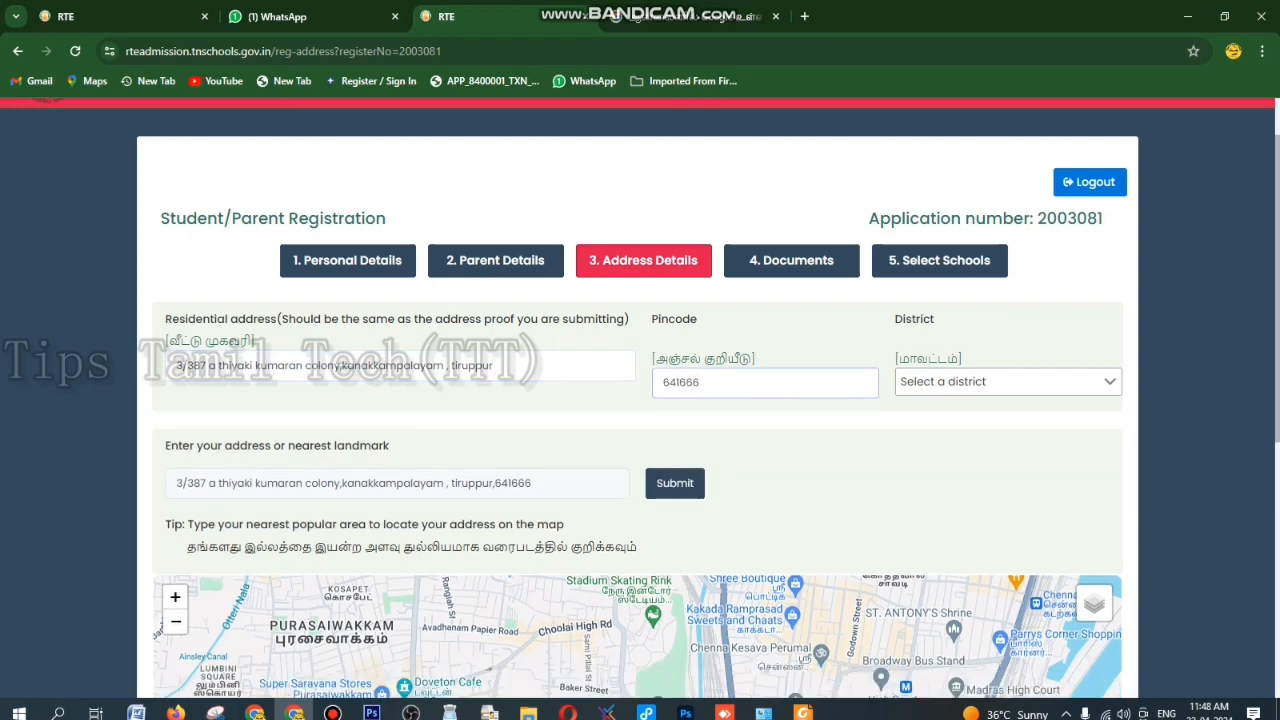
{"action": "left_click", "coordinate": [1008, 382]}
{"action": "type", "text": "ti"}
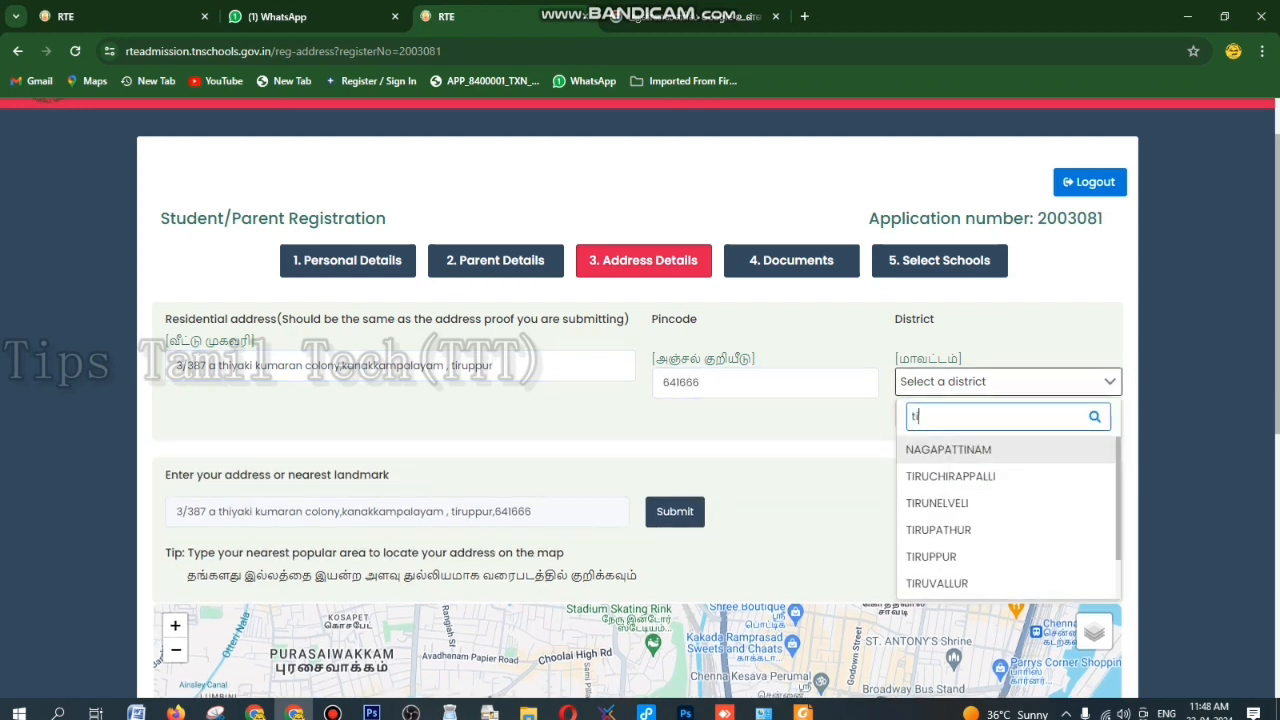
{"action": "type", "text": "ru"}
{"action": "key", "text": "Down"}
{"action": "key", "text": "Down"}
{"action": "key", "text": "Down"}
{"action": "key", "text": "Return"}
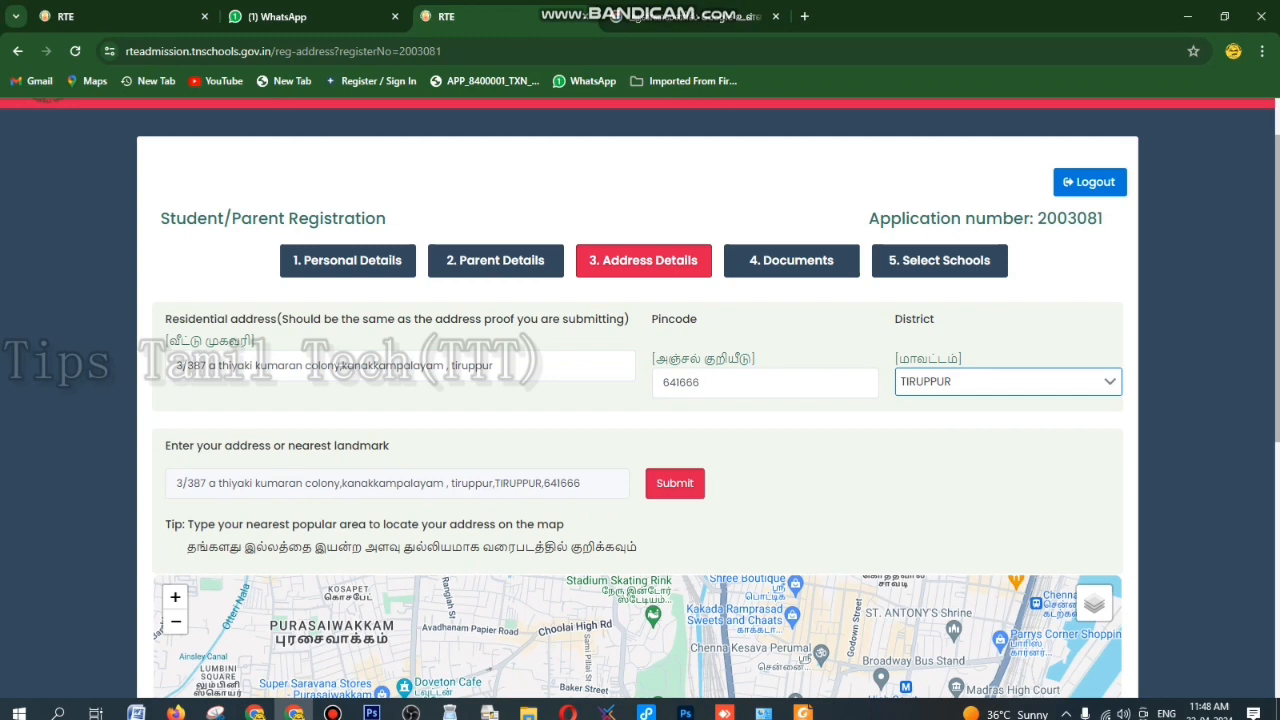
{"action": "left_click", "coordinate": [675, 483]}
- Zoom the map in and drag the pin toward Sri Andavar Mahaal
{"action": "scroll", "coordinate": [640, 400], "scroll_direction": "down", "scroll_amount": 4}
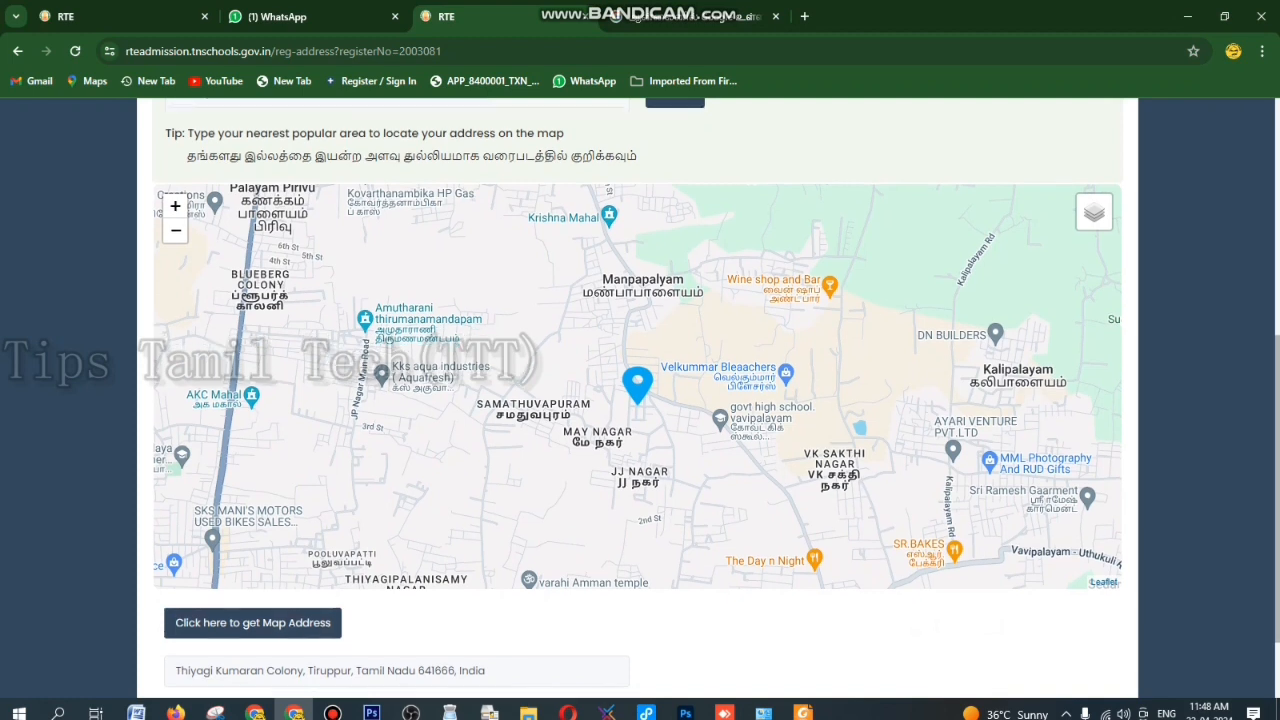
{"action": "scroll", "coordinate": [640, 400], "scroll_direction": "down", "scroll_amount": 1}
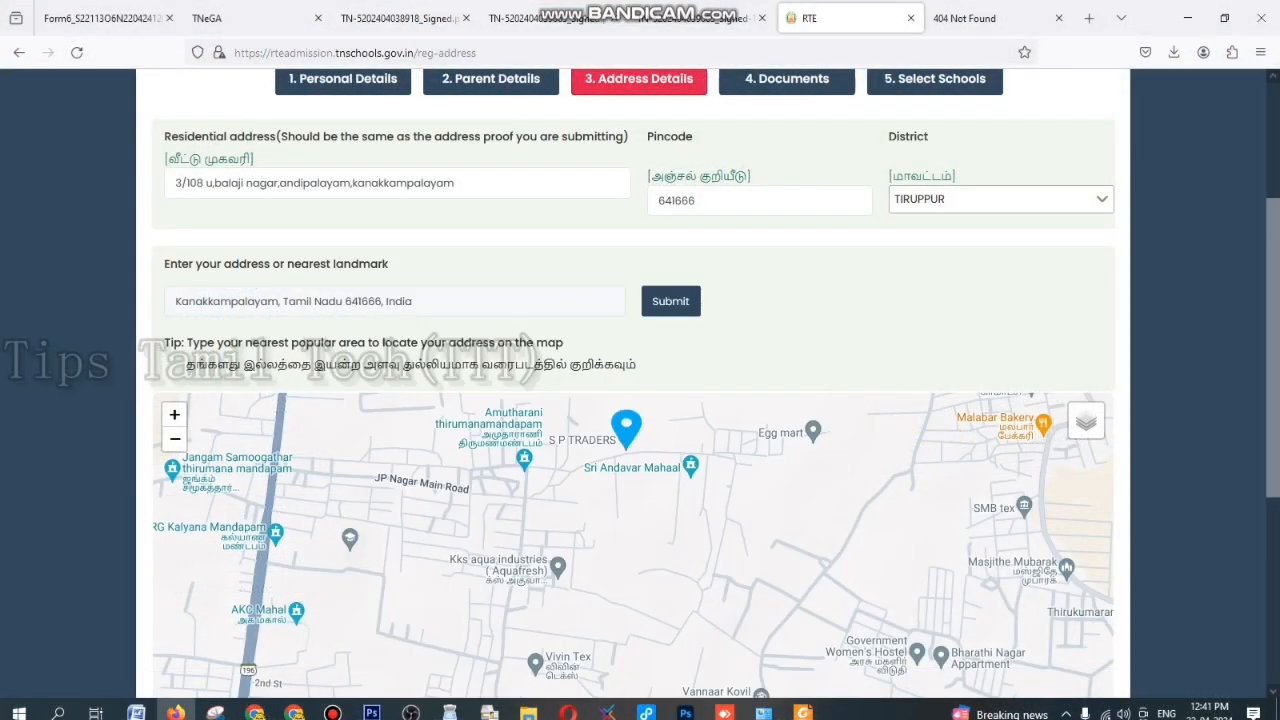
{"action": "mouse_move", "coordinate": [626, 426]}
{"action": "left_mouse_down"}
{"action": "mouse_move", "coordinate": [578, 467]}
{"action": "mouse_move", "coordinate": [624, 427]}
{"action": "left_mouse_up"}
{"action": "left_click", "coordinate": [174, 415]}
{"action": "left_click_drag", "start_coordinate": [600, 470], "coordinate": [526, 637]}
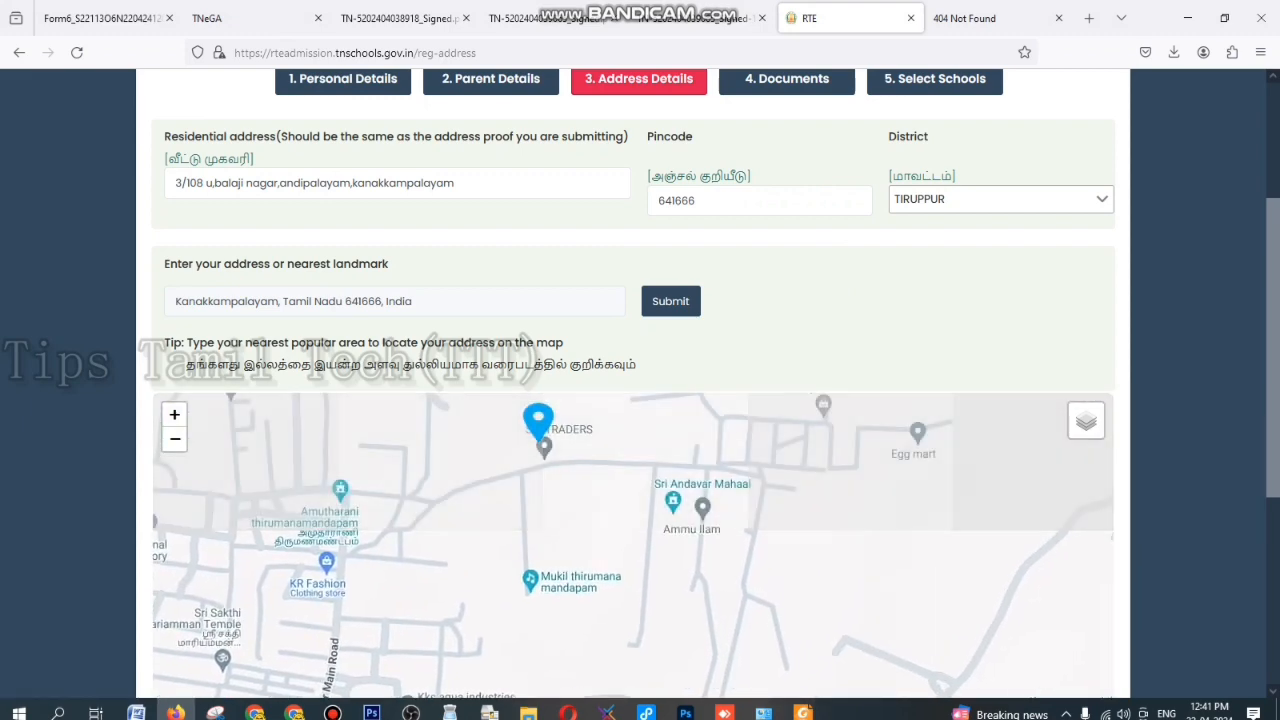
{"action": "mouse_move", "coordinate": [537, 415]}
{"action": "left_mouse_down"}
{"action": "mouse_move", "coordinate": [547, 456]}
{"action": "mouse_move", "coordinate": [675, 486]}
{"action": "mouse_move", "coordinate": [527, 571]}
{"action": "mouse_move", "coordinate": [686, 487]}
{"action": "mouse_move", "coordinate": [673, 486]}
{"action": "left_mouse_up"}
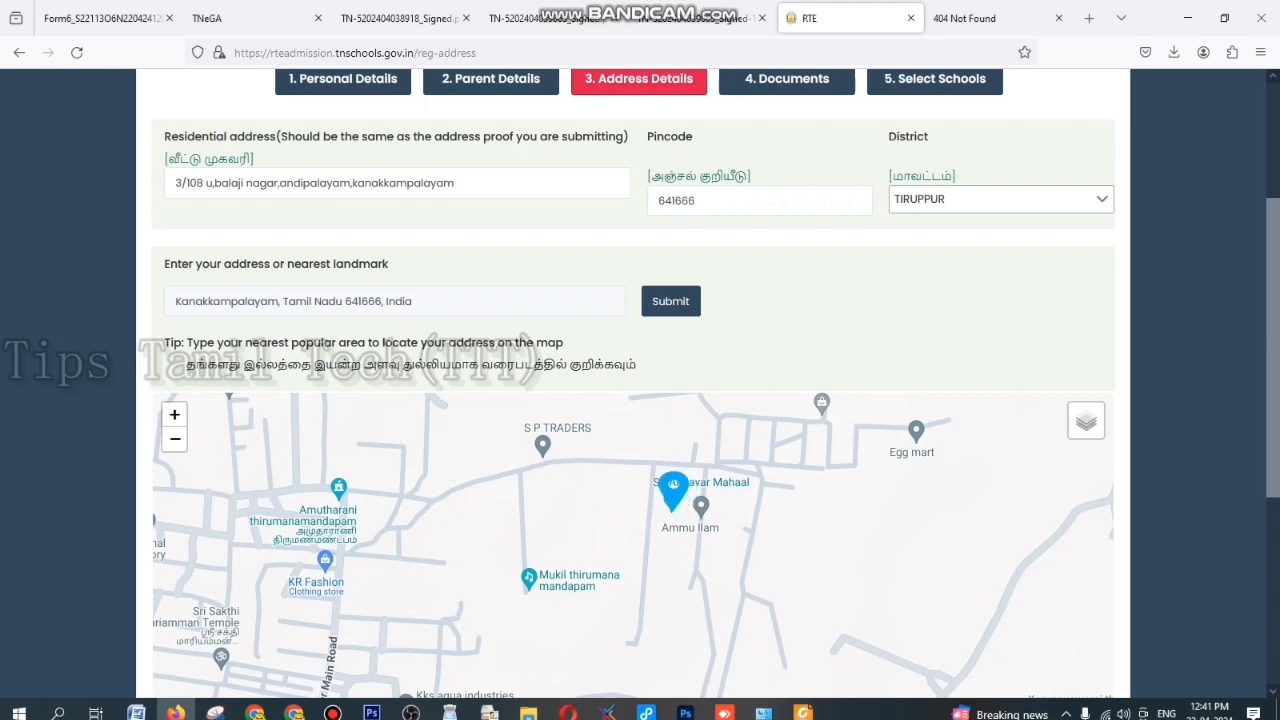
{"action": "left_click", "coordinate": [176, 415]}
{"action": "left_click_drag", "start_coordinate": [530, 500], "coordinate": [522, 588]}
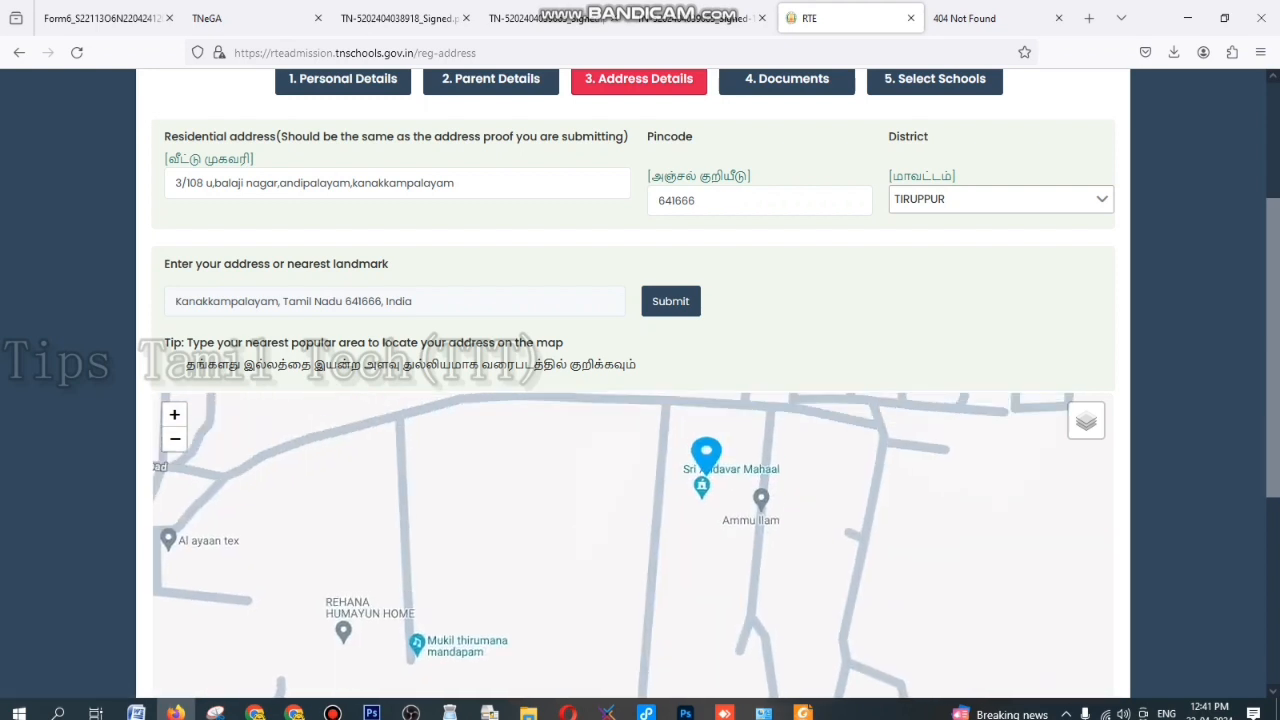
{"action": "left_click_drag", "start_coordinate": [703, 461], "coordinate": [699, 490]}
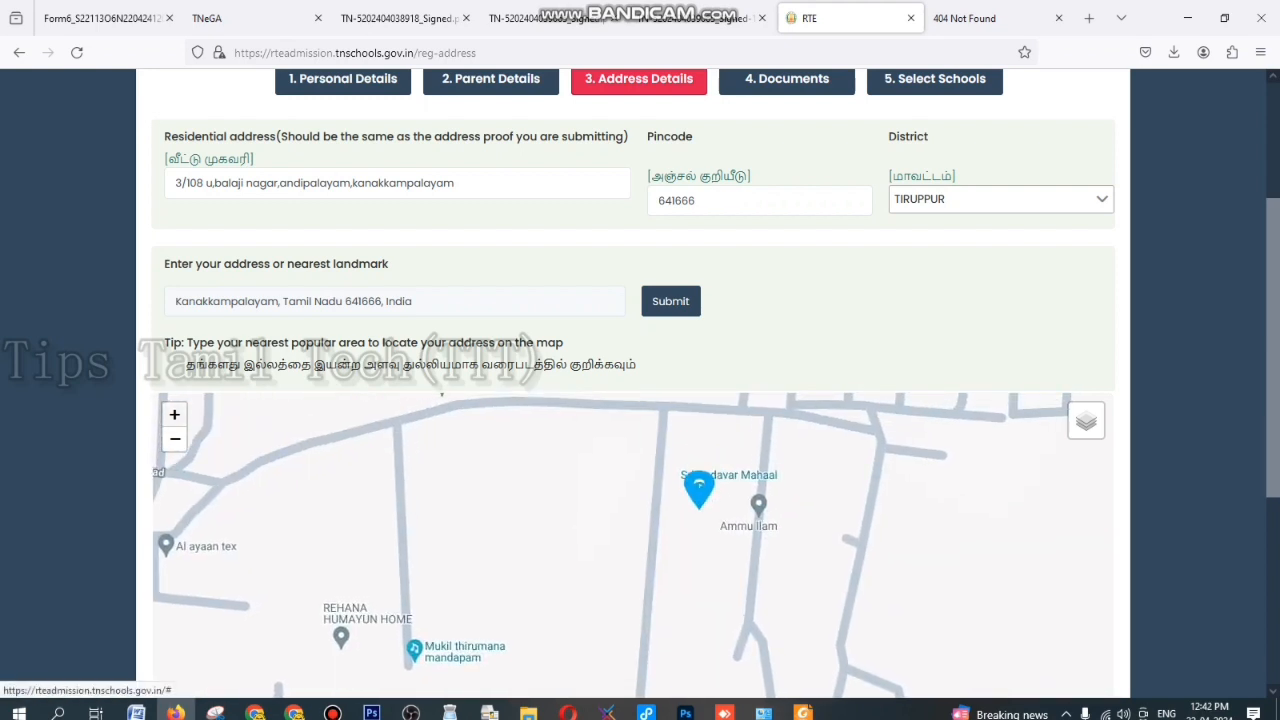
- Zoom in to the closest level, set the pin on Sri Andavar Mahaal and fetch its Google map address
{"action": "left_click", "coordinate": [175, 415]}
{"action": "left_click_drag", "start_coordinate": [560, 490], "coordinate": [541, 590]}
{"action": "left_click_drag", "start_coordinate": [745, 461], "coordinate": [747, 478]}
{"action": "left_click", "coordinate": [175, 415]}
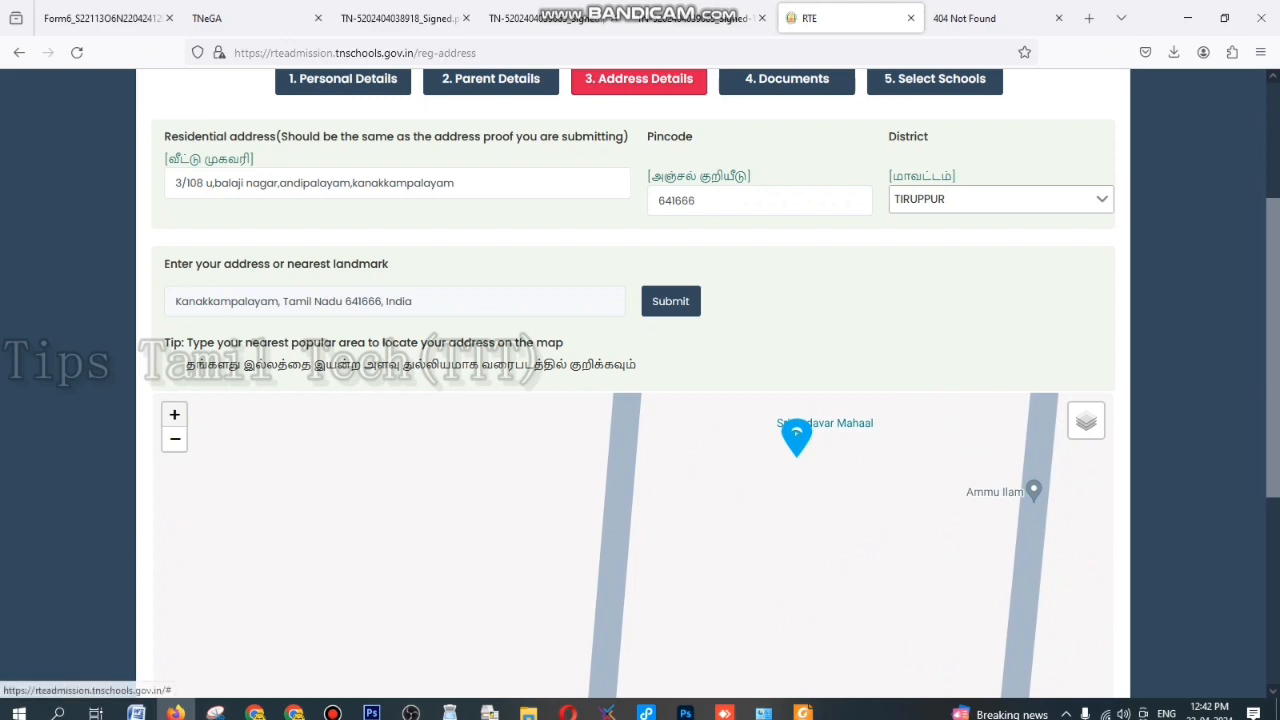
{"action": "left_click", "coordinate": [175, 415]}
{"action": "mouse_move", "coordinate": [560, 470]}
{"action": "left_mouse_down"}
{"action": "mouse_move", "coordinate": [493, 615]}
{"action": "mouse_move", "coordinate": [491, 652]}
{"action": "left_mouse_up"}
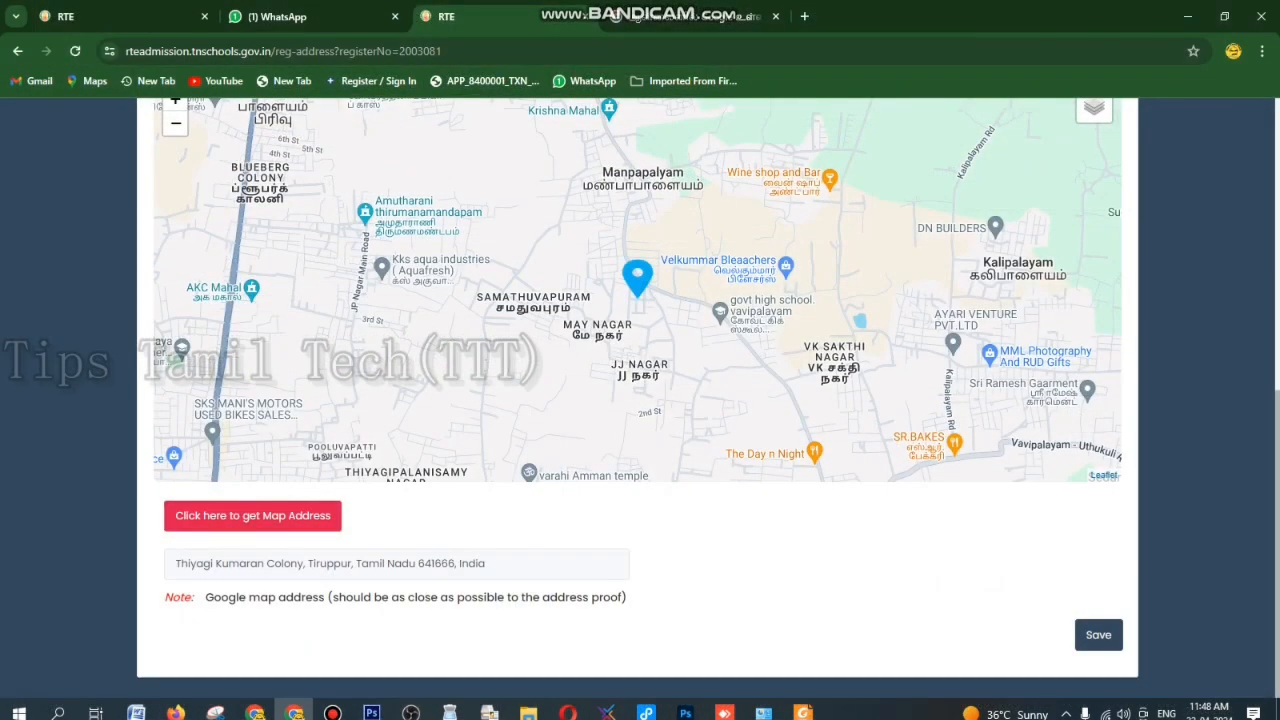
{"action": "left_click", "coordinate": [253, 516]}
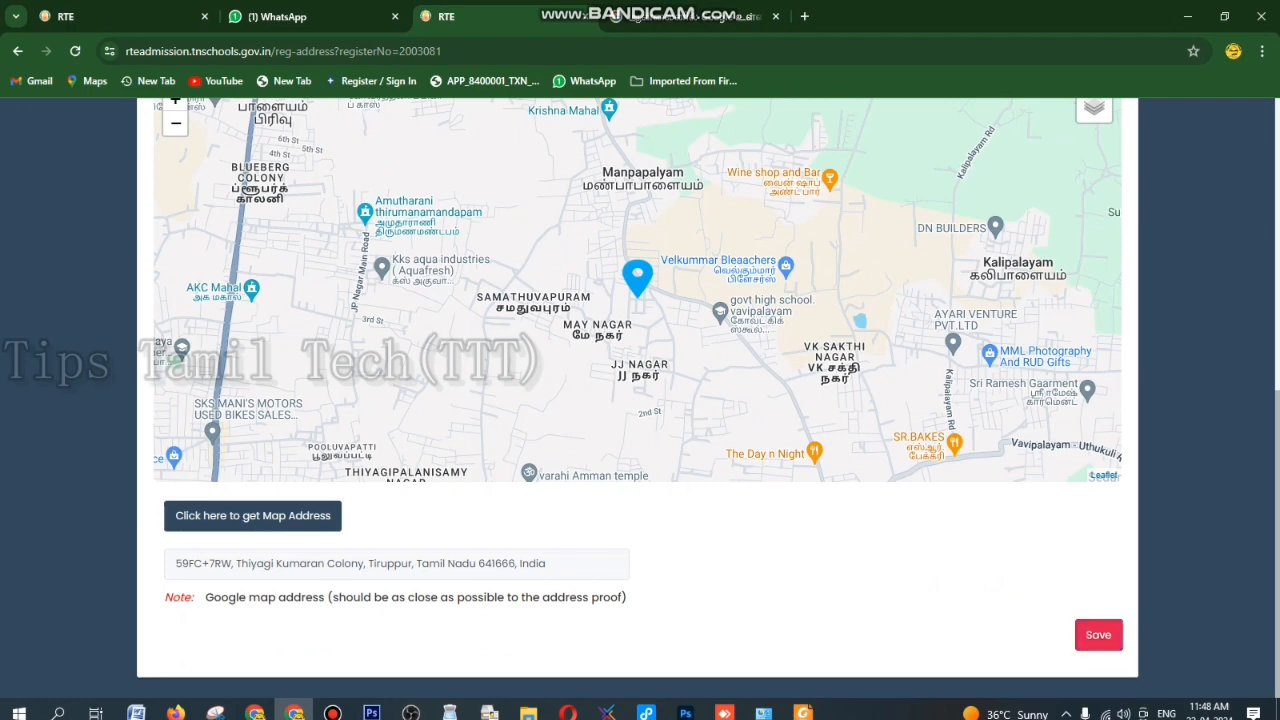
- Save the address details and confirm the address to reach the Documents step
{"action": "left_click", "coordinate": [1098, 634]}
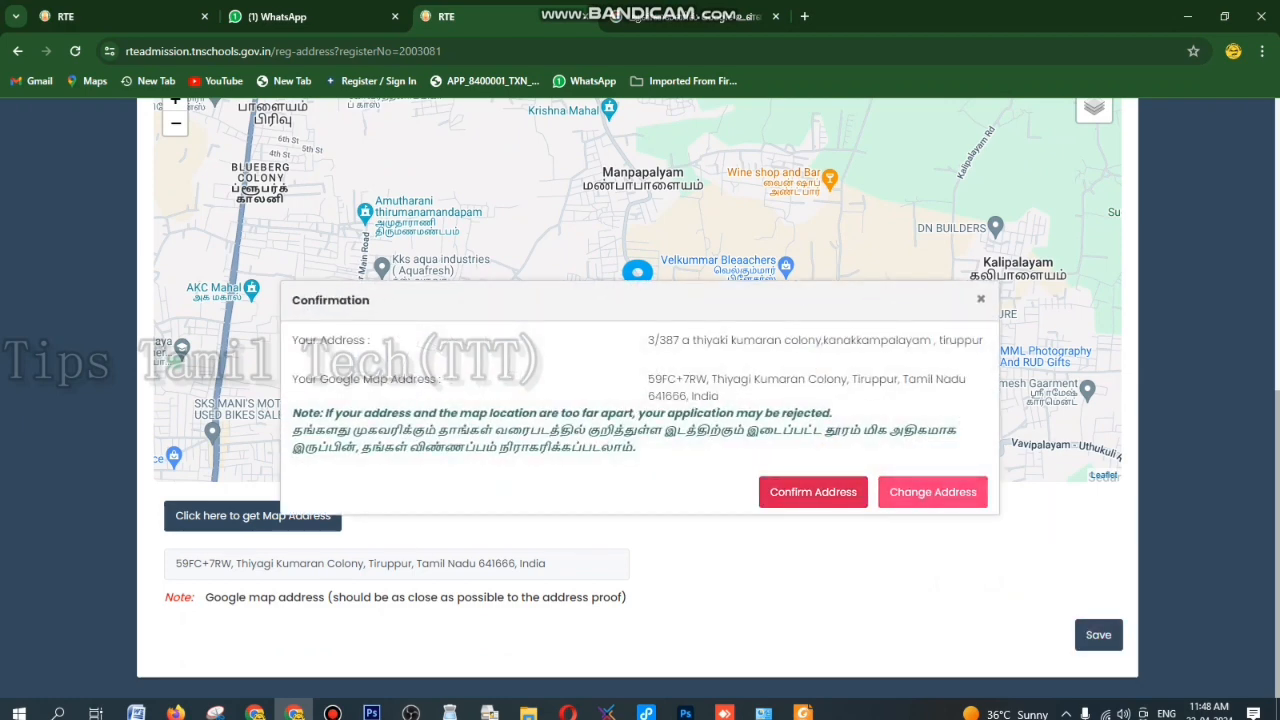
{"action": "left_click", "coordinate": [813, 491]}
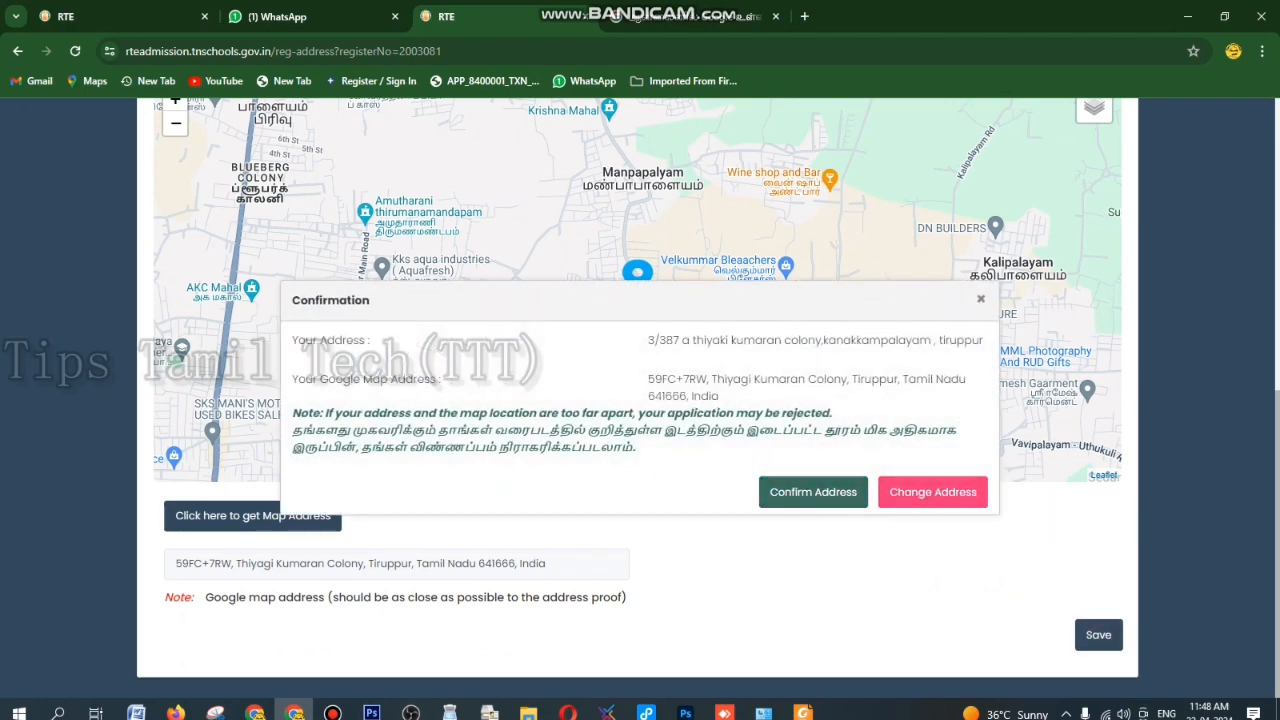
{"action": "scroll", "coordinate": [640, 400], "scroll_direction": "down", "scroll_amount": 2}
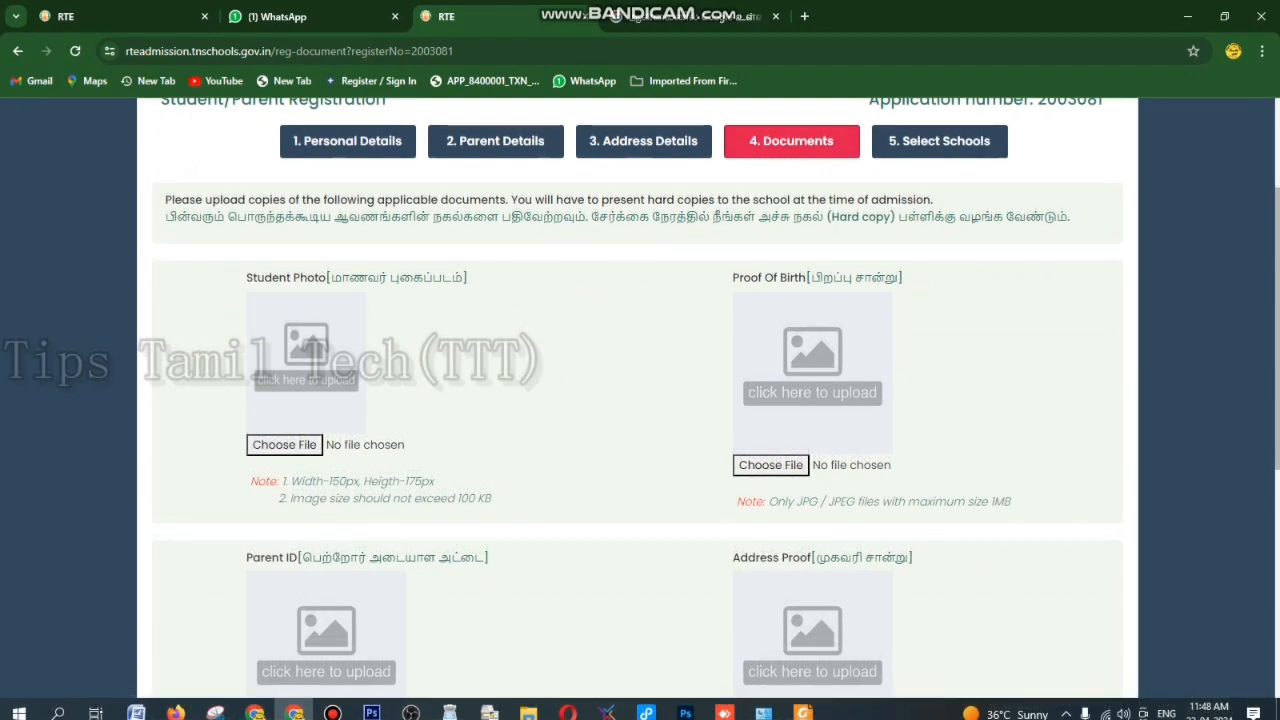
{"action": "scroll", "coordinate": [640, 400], "scroll_direction": "down", "scroll_amount": 2}
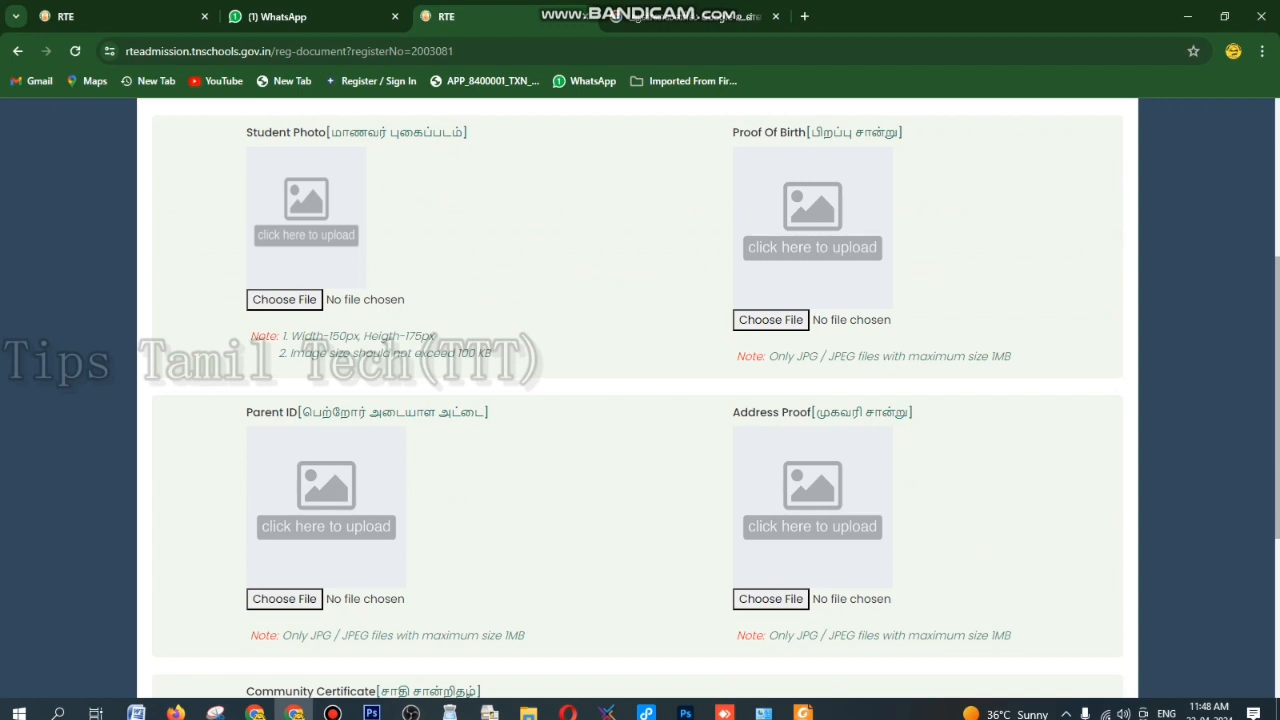
{"action": "scroll", "coordinate": [640, 400], "scroll_direction": "down", "scroll_amount": 2}
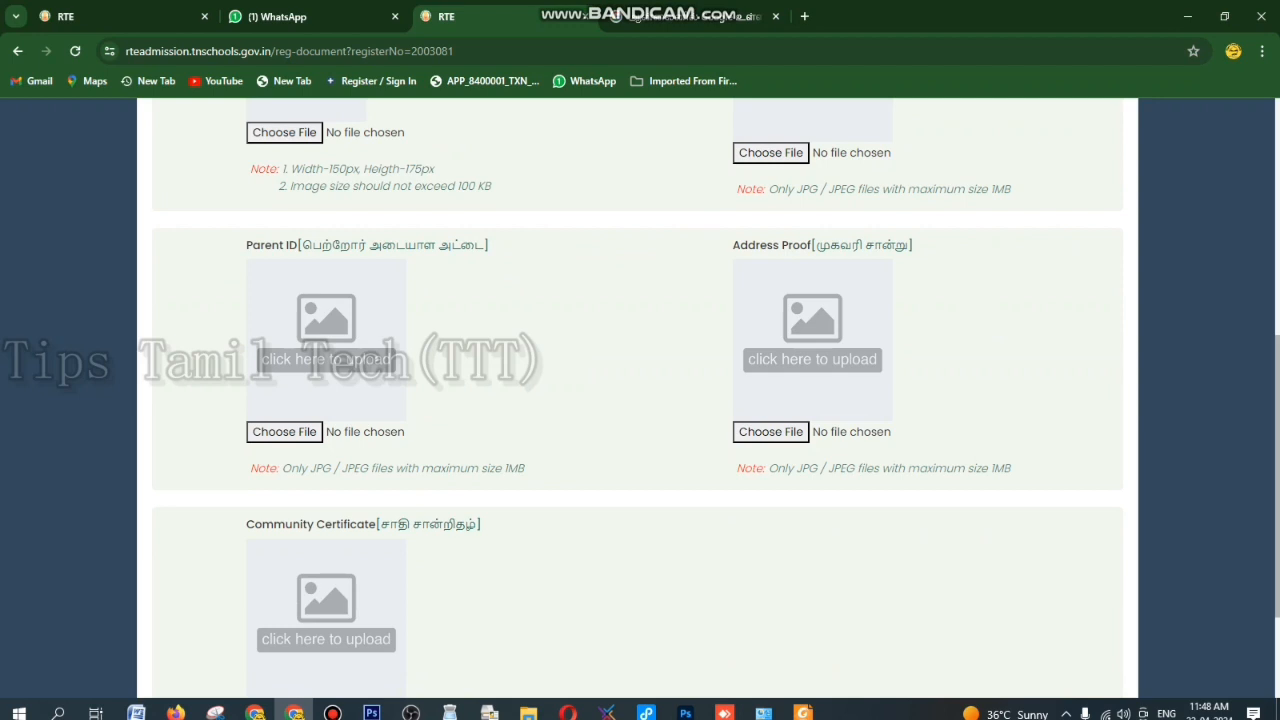
{"action": "scroll", "coordinate": [640, 400], "scroll_direction": "down", "scroll_amount": 2}
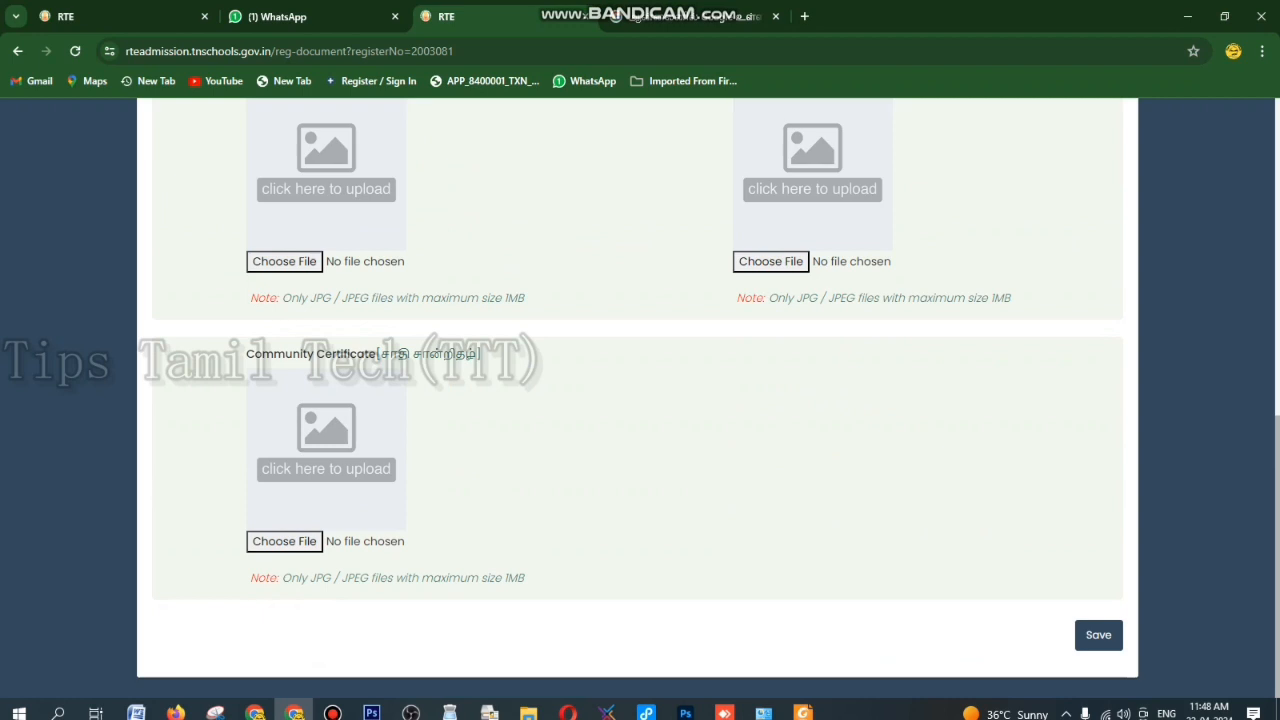
{"action": "scroll", "coordinate": [637, 398], "scroll_direction": "up", "scroll_amount": 6}
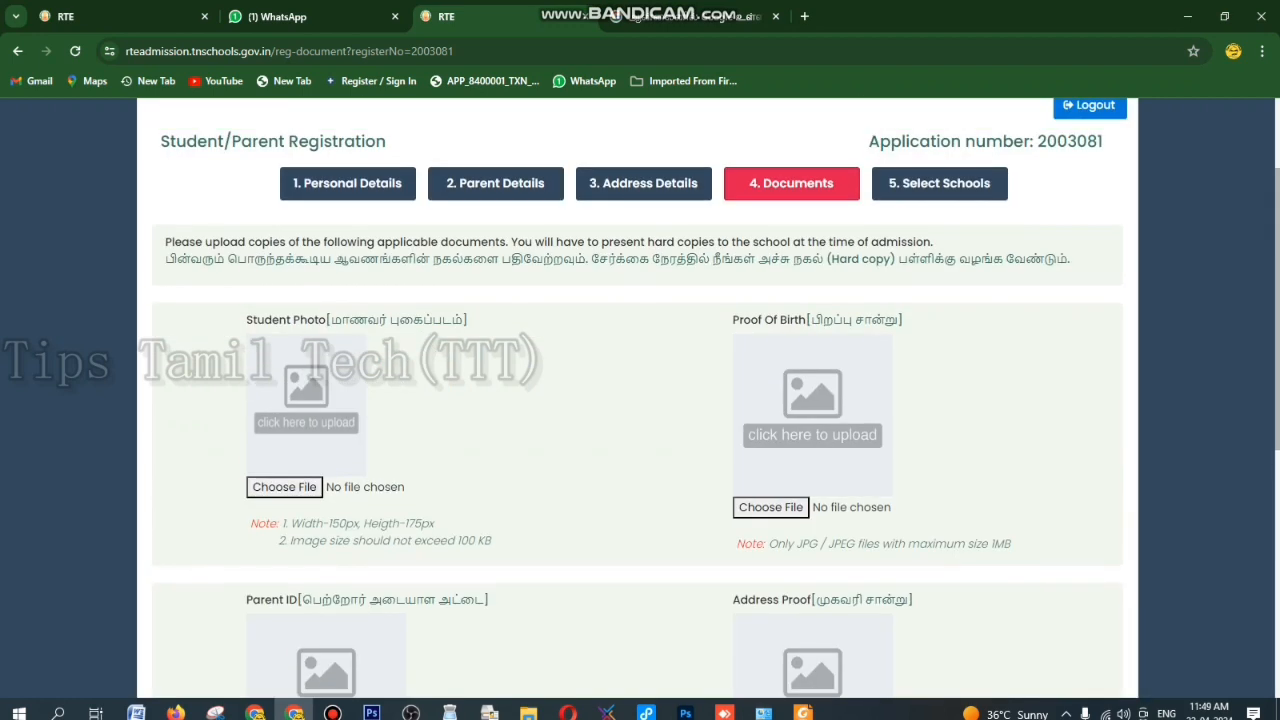
{"action": "scroll", "coordinate": [640, 398], "scroll_direction": "down", "scroll_amount": 5}
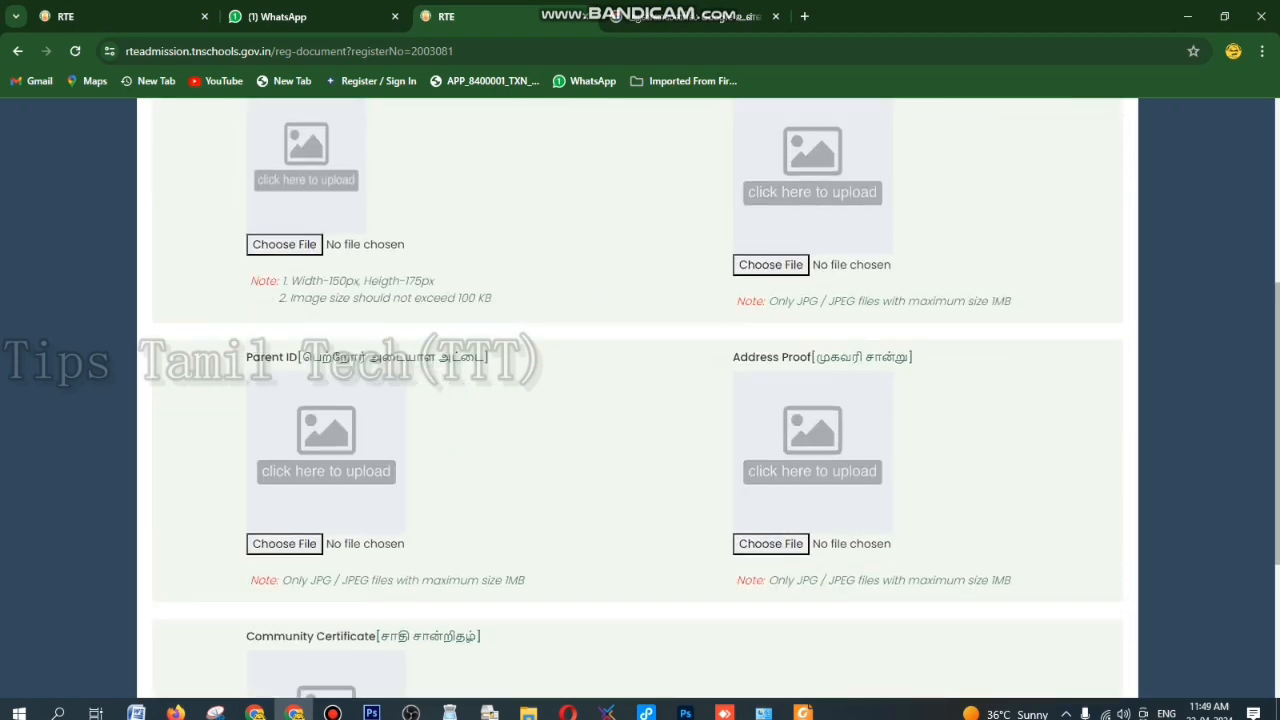
{"action": "scroll", "coordinate": [640, 398], "scroll_direction": "up", "scroll_amount": 4}
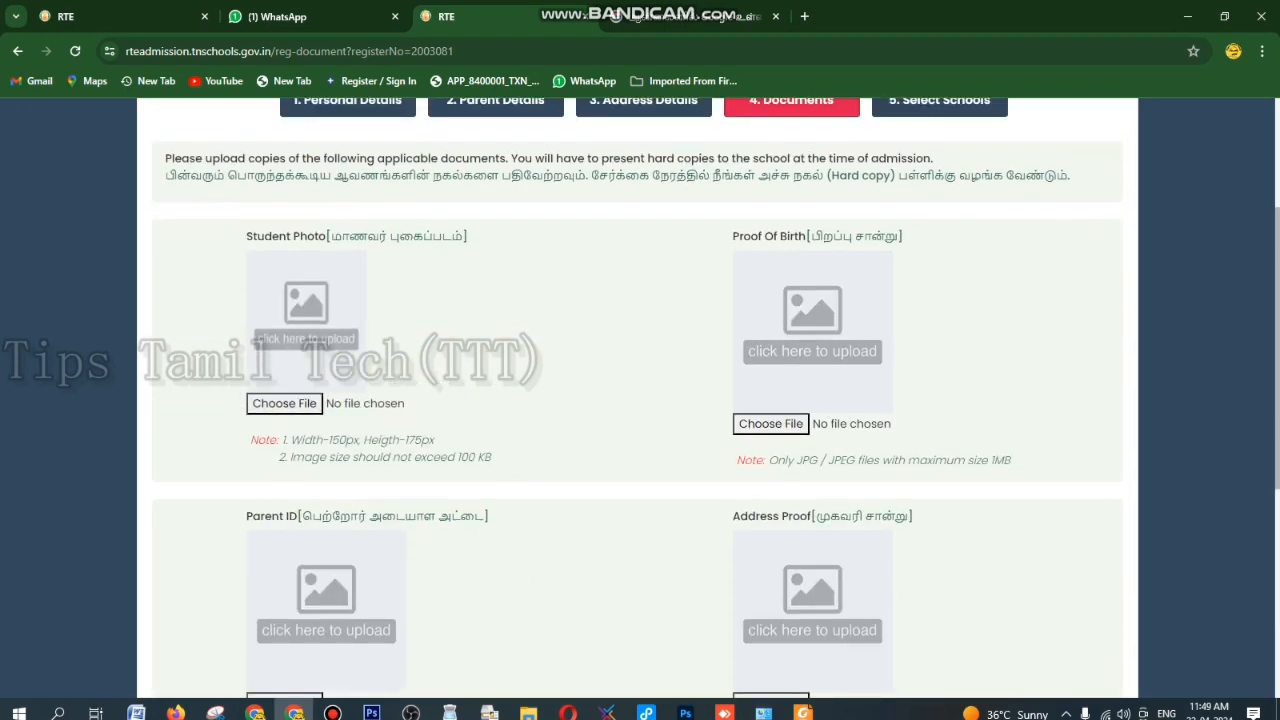
{"action": "scroll", "coordinate": [640, 398], "scroll_direction": "up", "scroll_amount": 3}
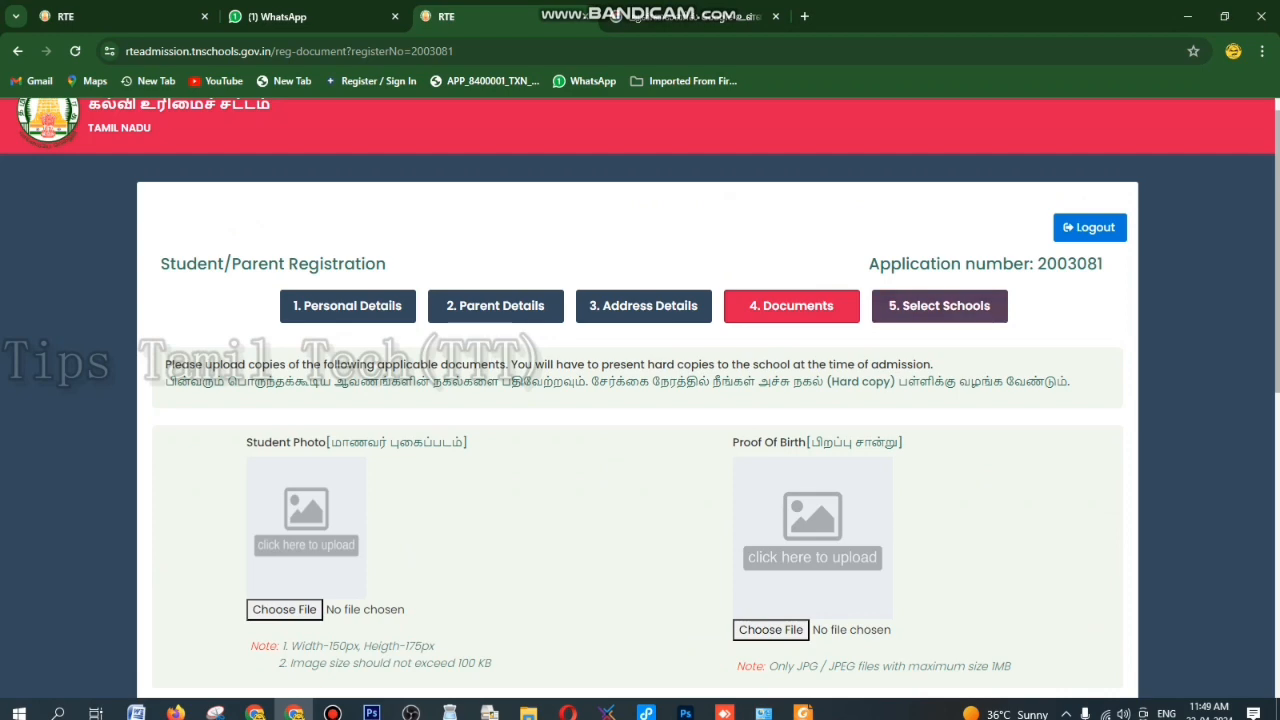
{"action": "scroll", "coordinate": [640, 398], "scroll_direction": "down", "scroll_amount": 3}
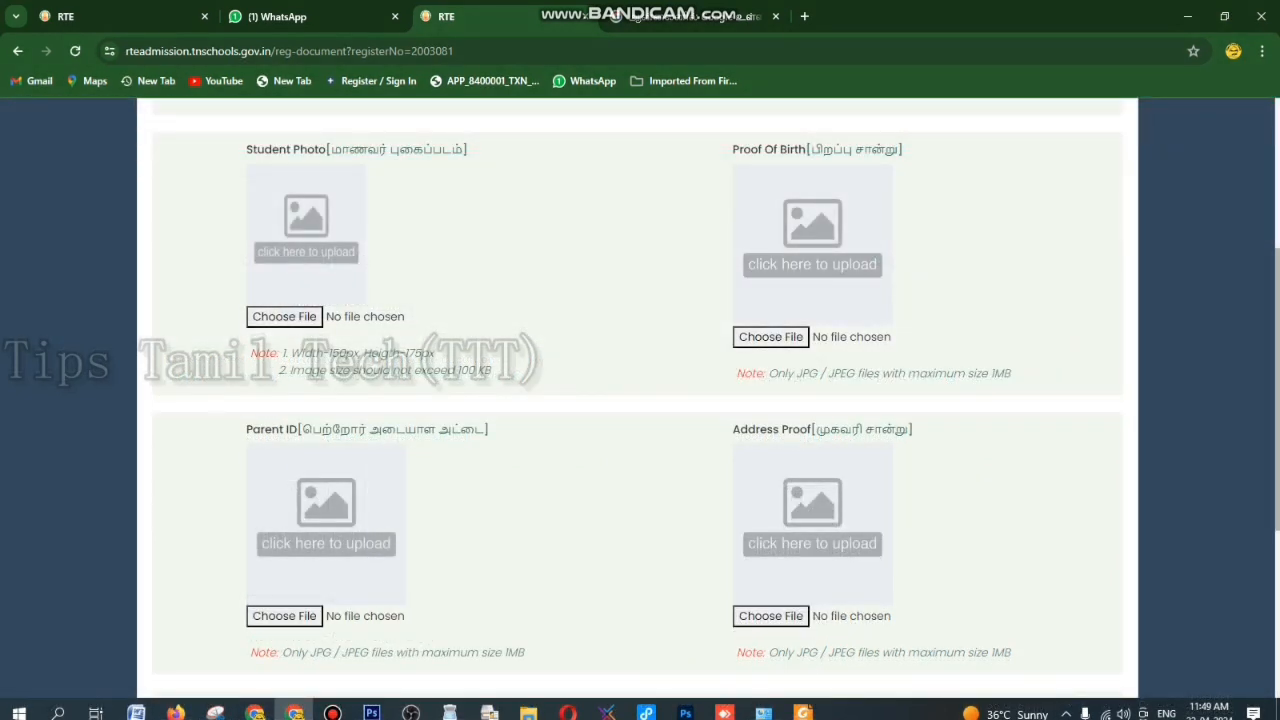
{"action": "scroll", "coordinate": [640, 398], "scroll_direction": "down", "scroll_amount": 2}
{"action": "scroll", "coordinate": [640, 398], "scroll_direction": "up", "scroll_amount": 4}
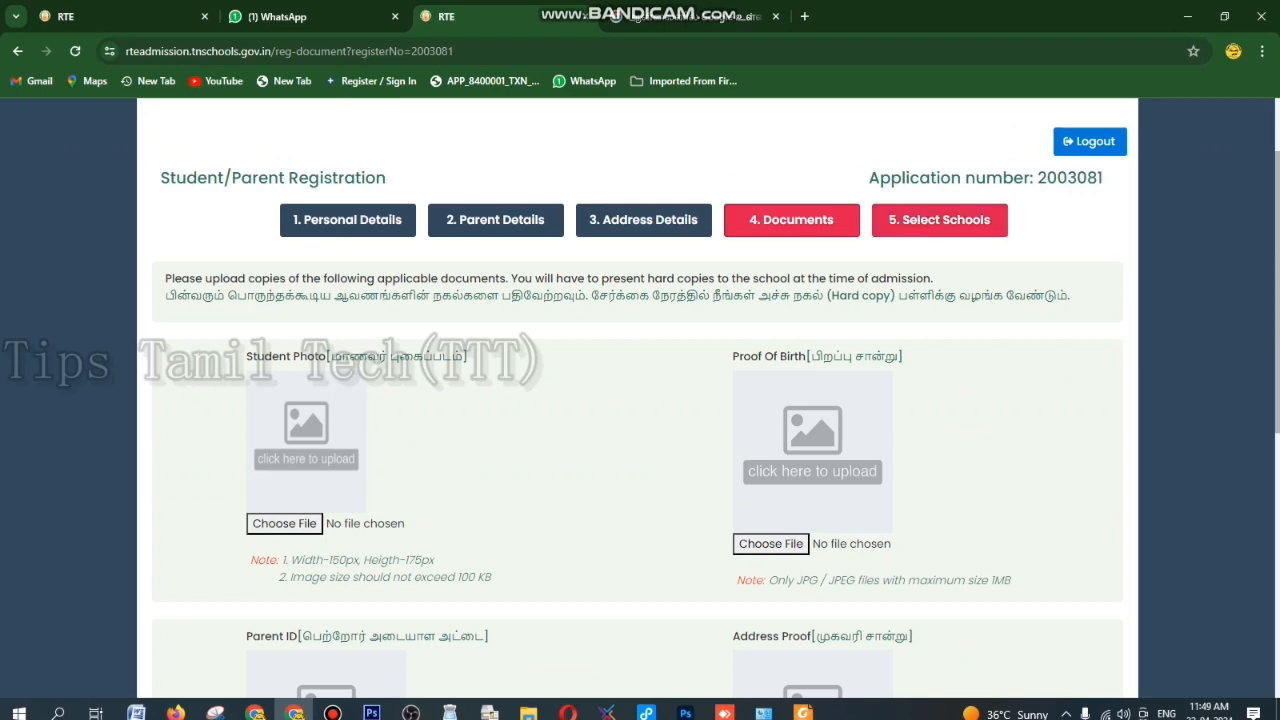
{"action": "scroll", "coordinate": [640, 400], "scroll_direction": "down", "scroll_amount": 3}
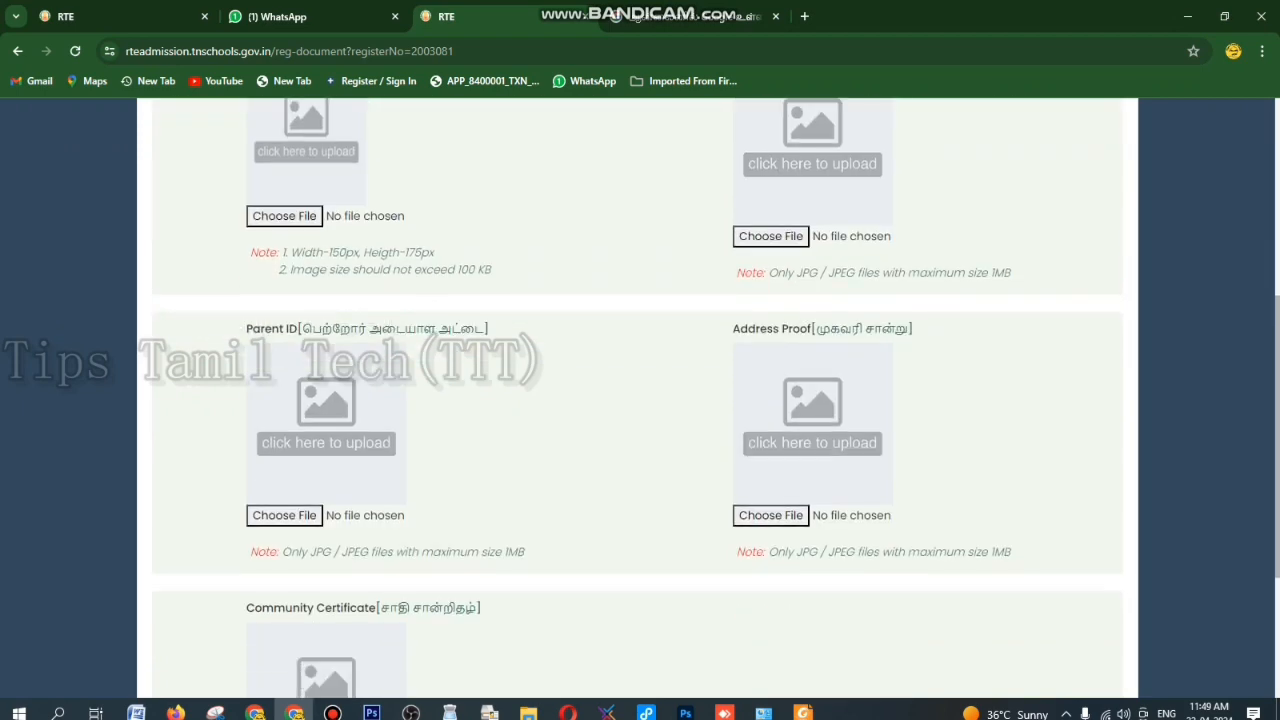
{"action": "scroll", "coordinate": [640, 400], "scroll_direction": "down", "scroll_amount": 1}
{"action": "scroll", "coordinate": [640, 400], "scroll_direction": "up", "scroll_amount": 2}
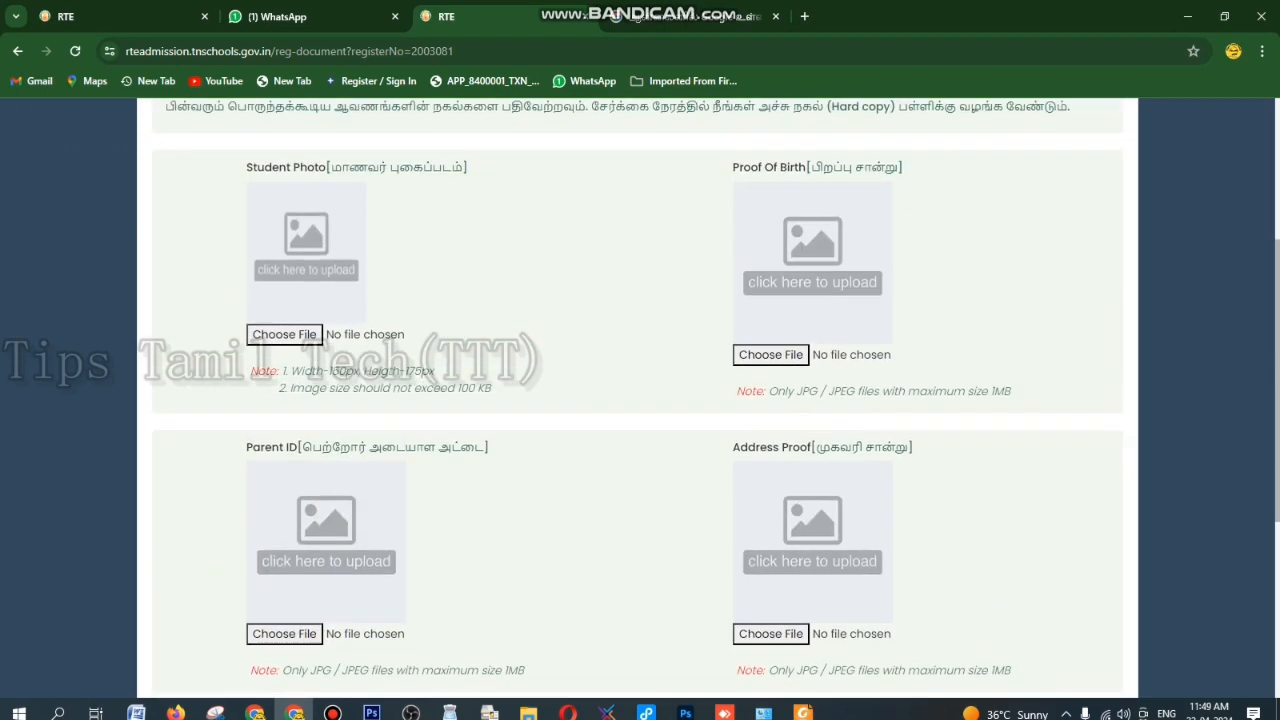
{"action": "scroll", "coordinate": [640, 400], "scroll_direction": "down", "scroll_amount": 4}
{"action": "scroll", "coordinate": [640, 400], "scroll_direction": "up", "scroll_amount": 8}
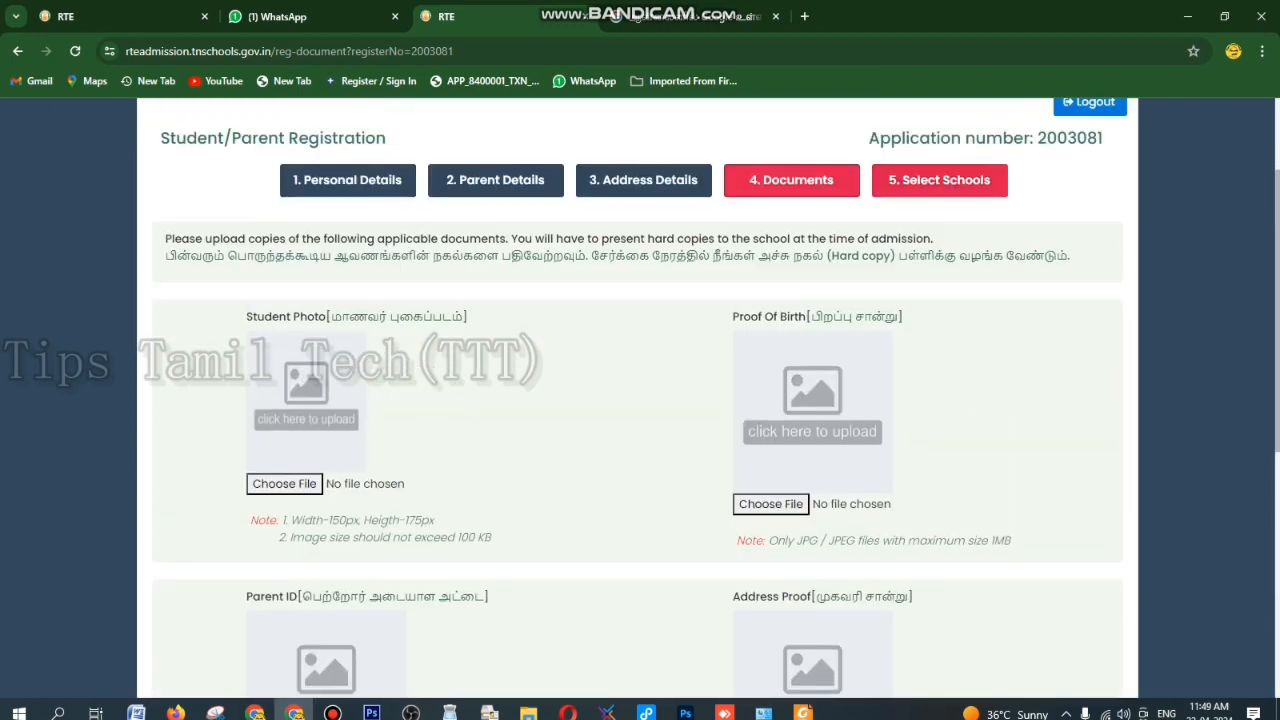